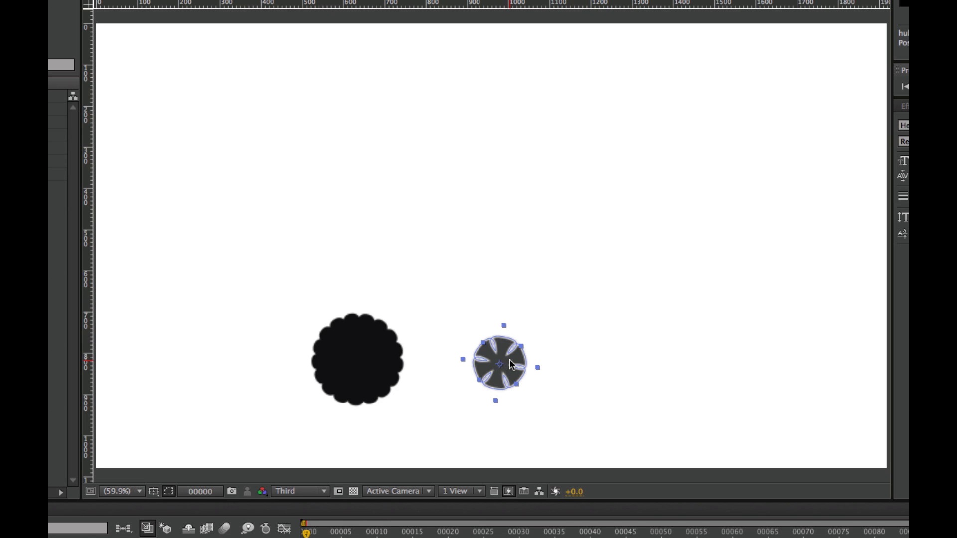
- Select the small grey hub and nudge it slightly left and down
left_click(363, 368)
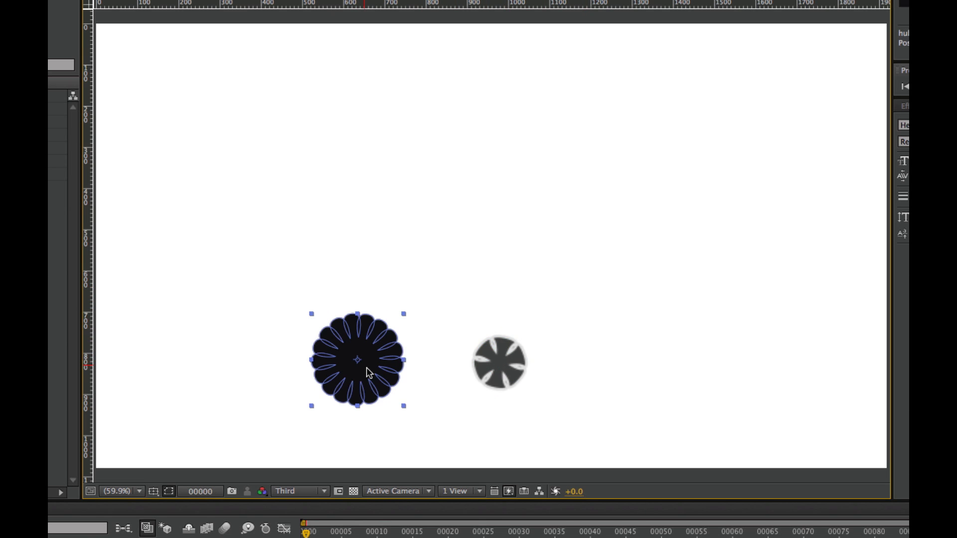
left_click(497, 369)
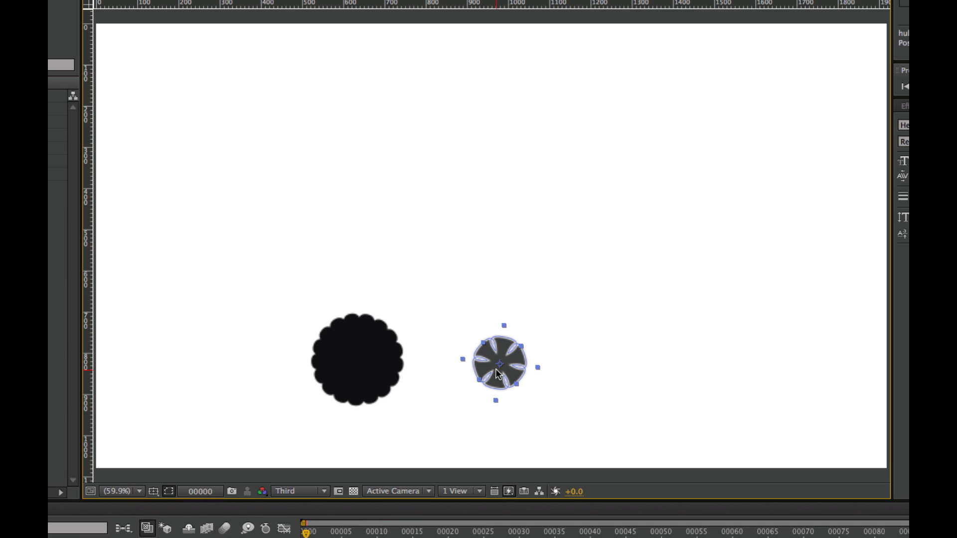
left_click(354, 370)
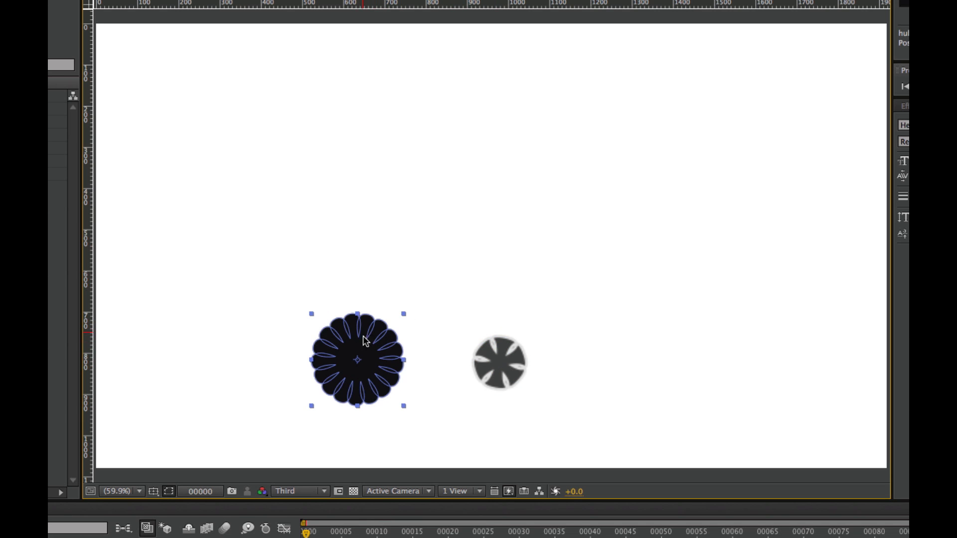
left_click(507, 367)
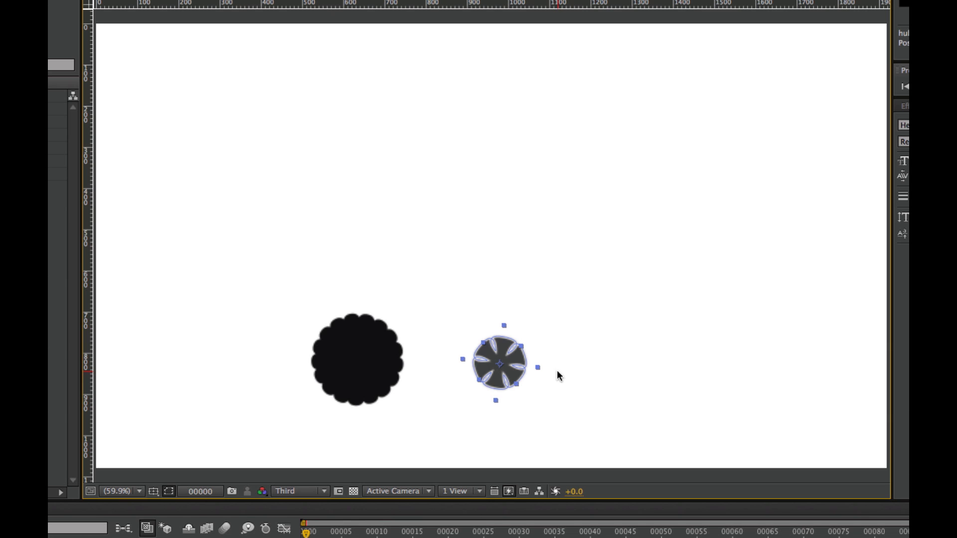
left_click(394, 381)
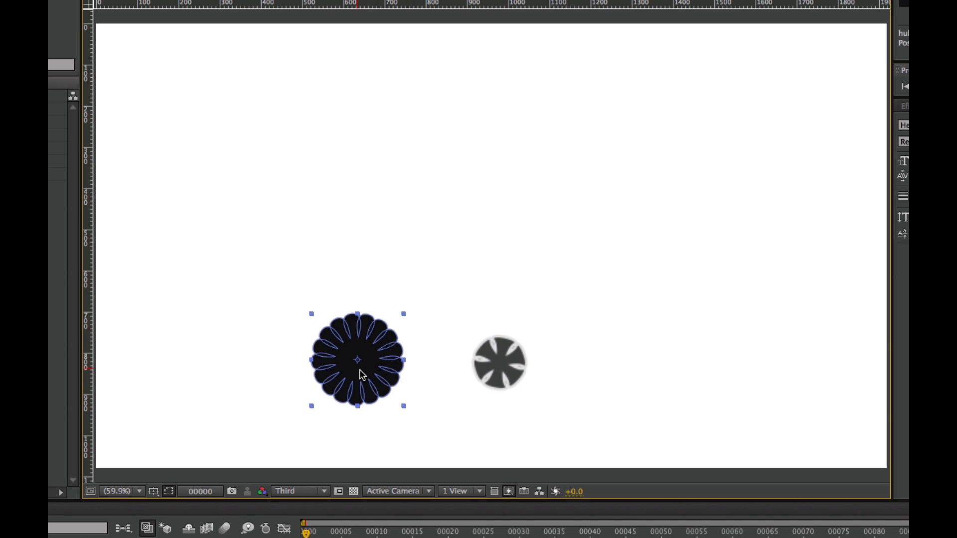
left_click(497, 379)
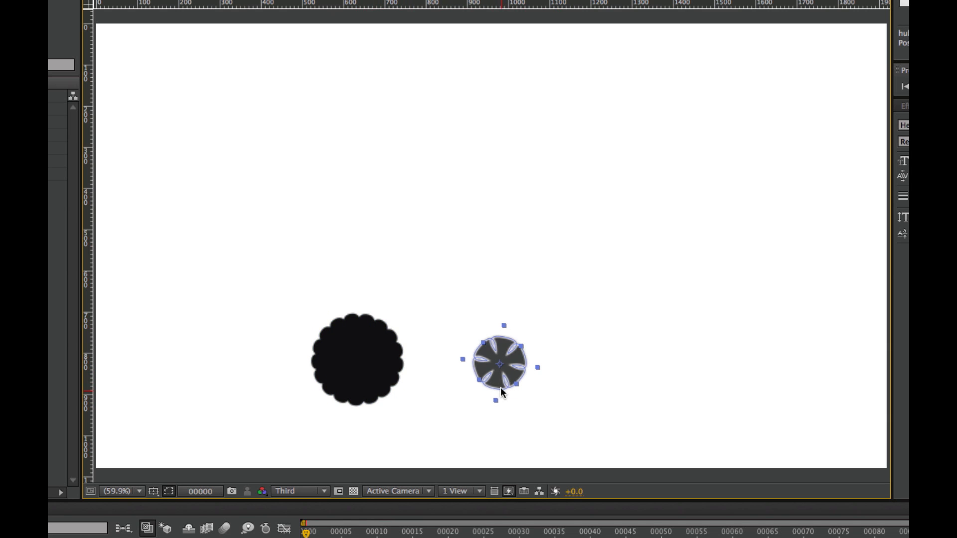
left_click_drag(508, 373, 487, 382)
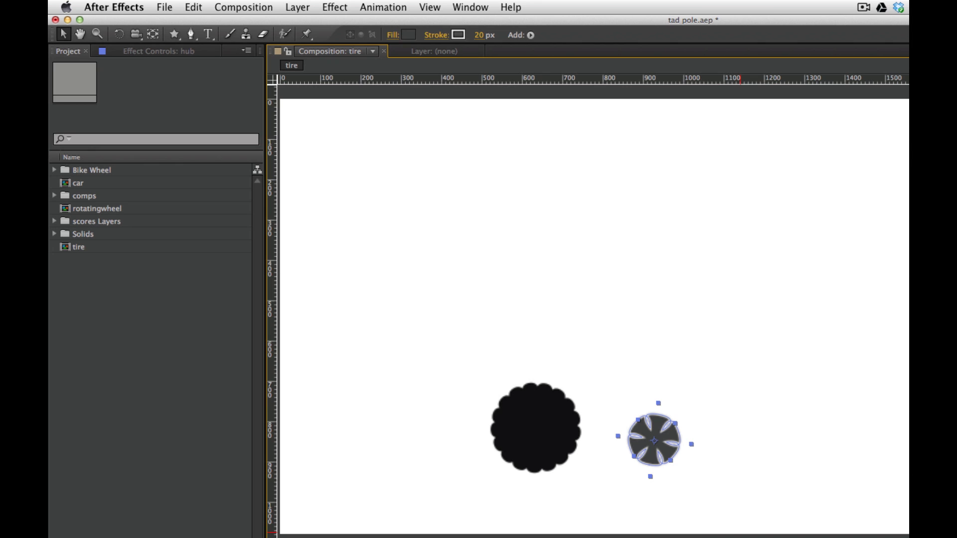
- Rotate the black tire and then the grey hub to new angles with the Rotation tool
left_click(552, 456)
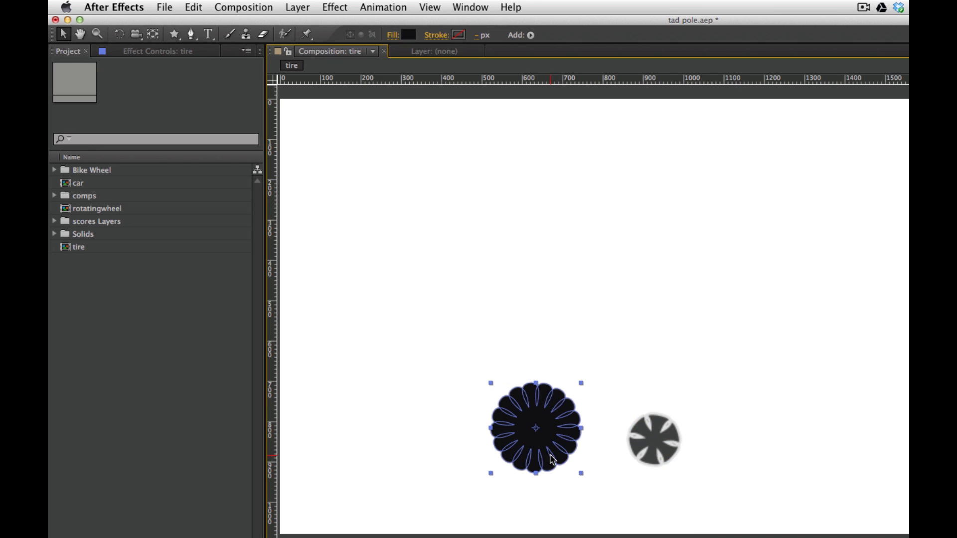
left_click(119, 34)
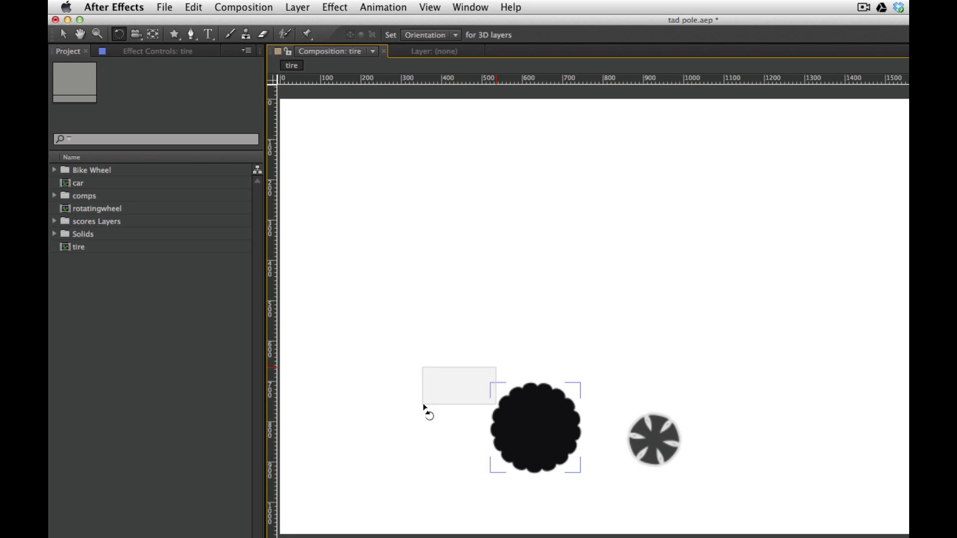
left_click_drag(493, 404, 616, 436)
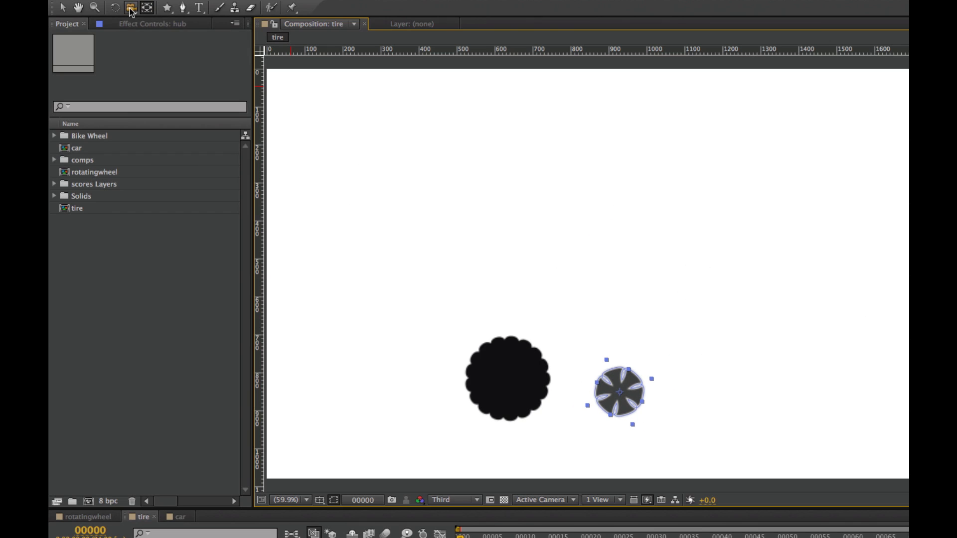
left_click(114, 7)
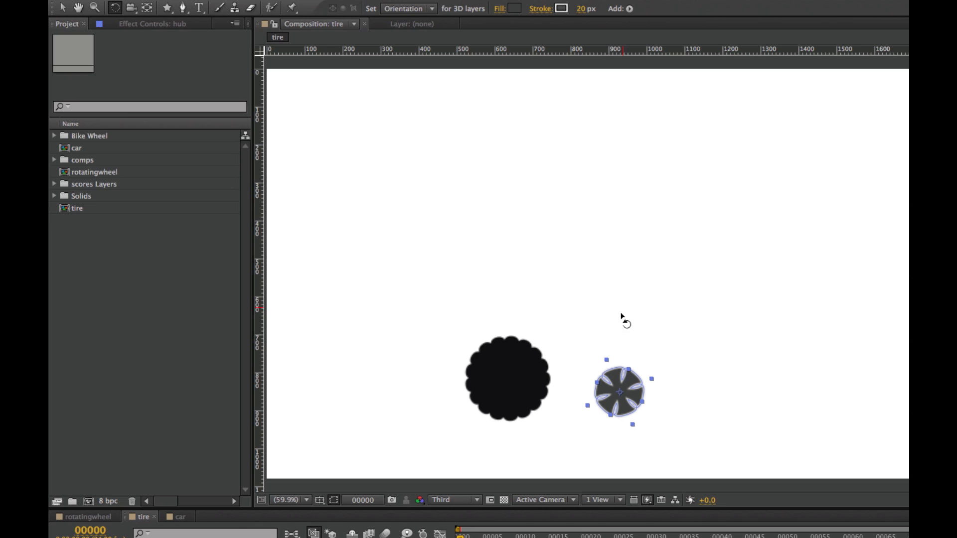
left_click_drag(607, 362, 679, 373)
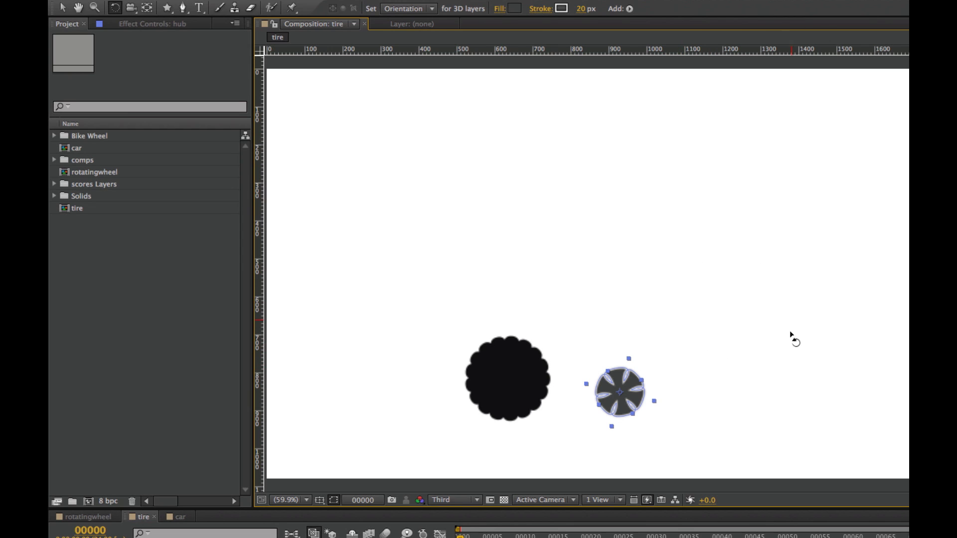
- Centre the black tire horizontally and vertically in the composition via the Align panel
left_click(722, 393)
left_click(491, 393)
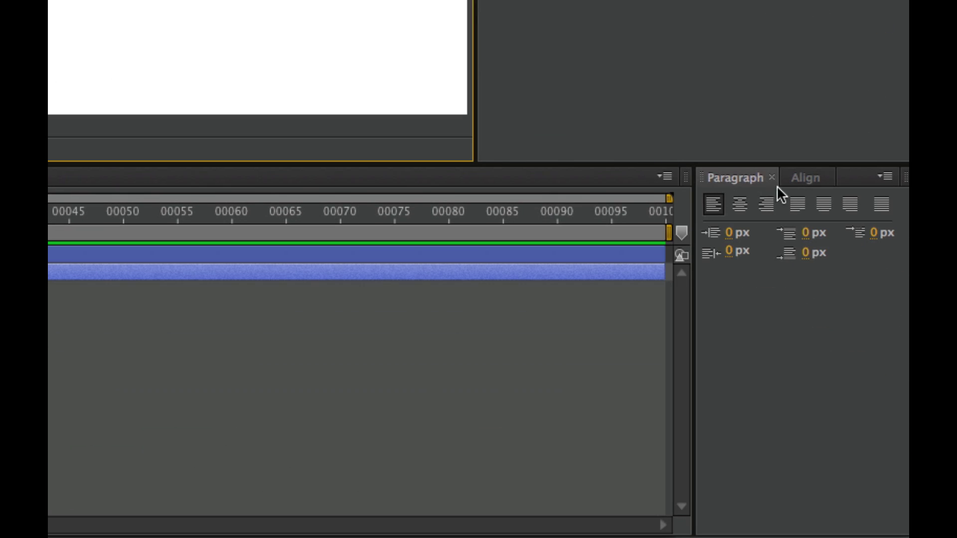
left_click(806, 179)
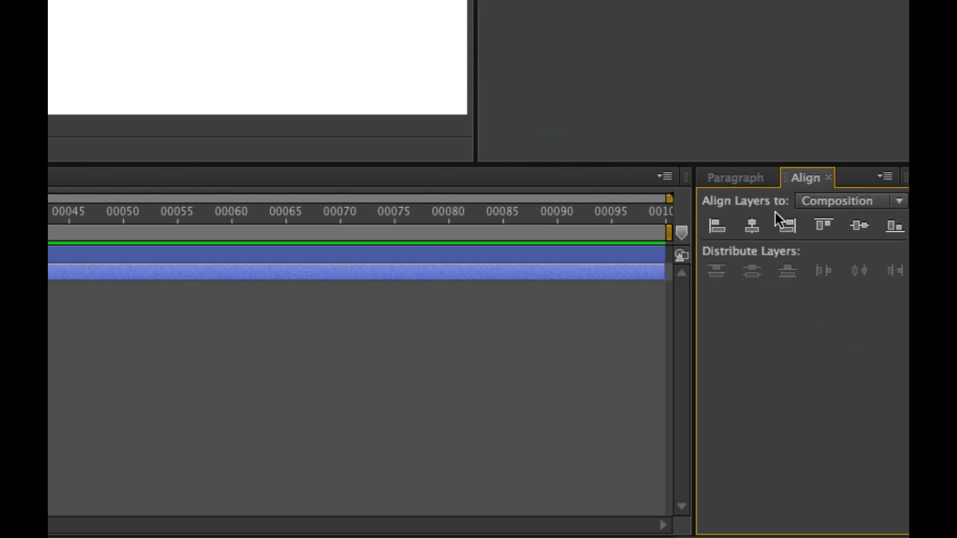
left_click(786, 229)
left_click(822, 227)
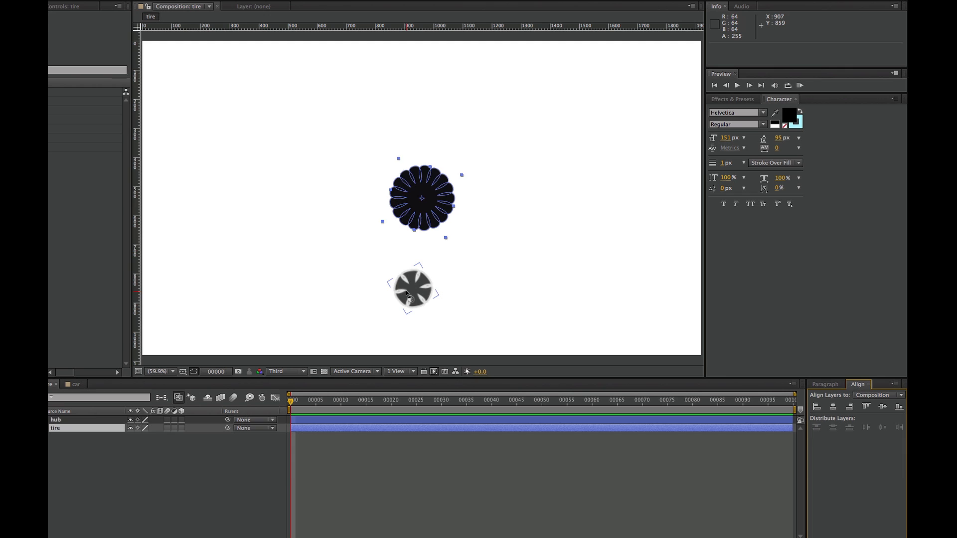
- Centre the grey hub the same way inside the tire, then marquee-select both layers
left_click(406, 293)
left_click(832, 407)
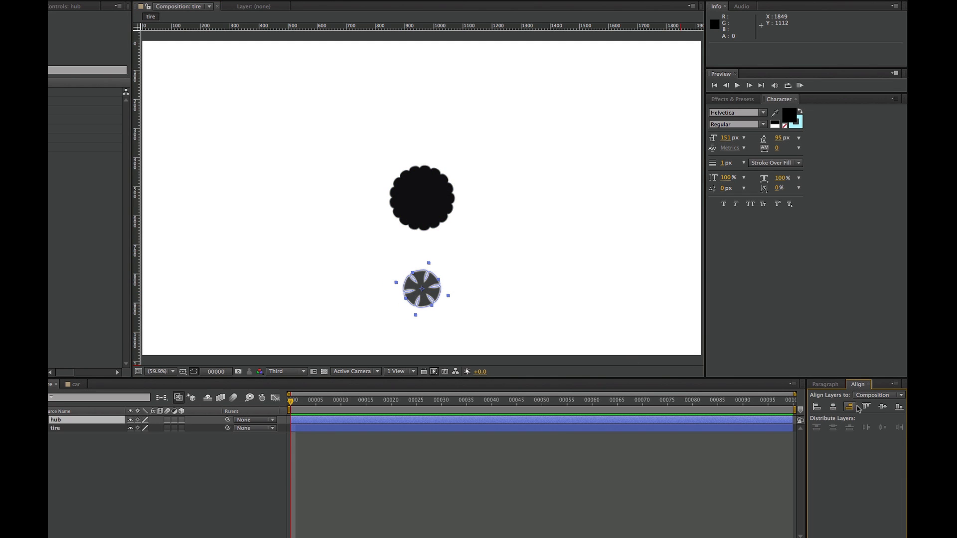
left_click(882, 406)
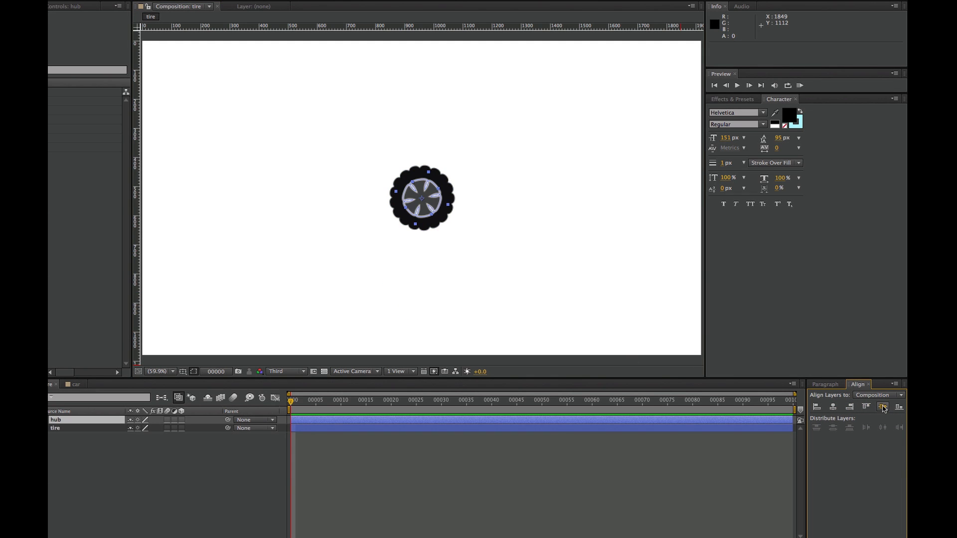
left_click(459, 269)
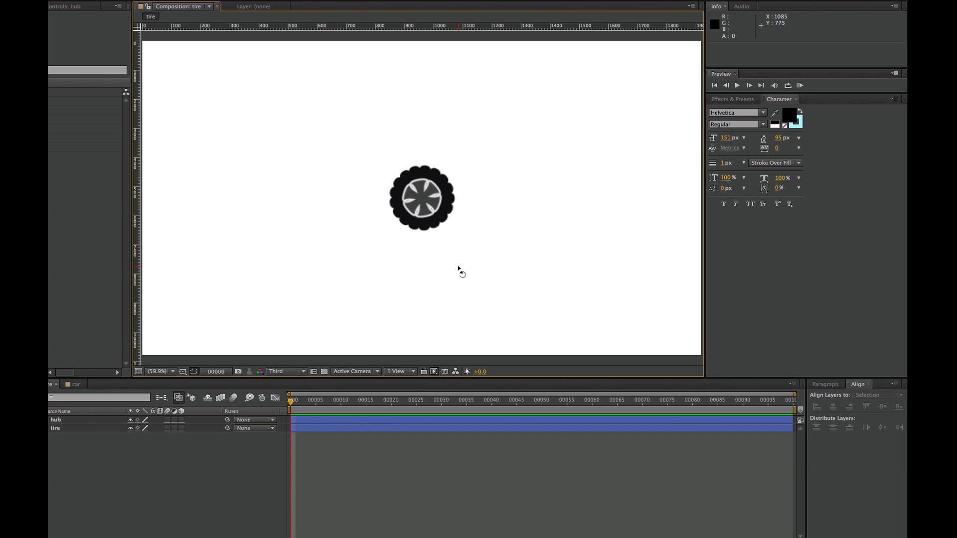
left_click_drag(334, 120, 541, 294)
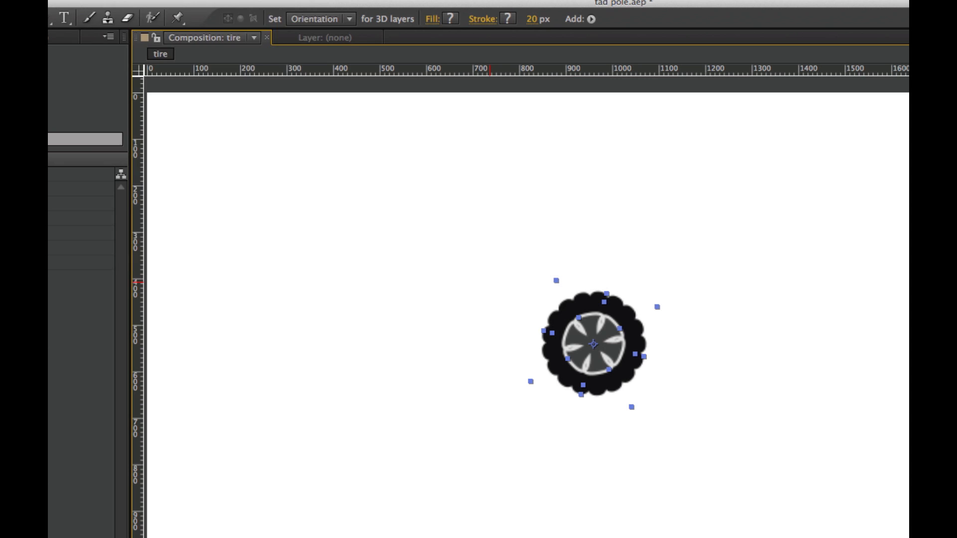
left_click(90, 1)
left_click(145, 28)
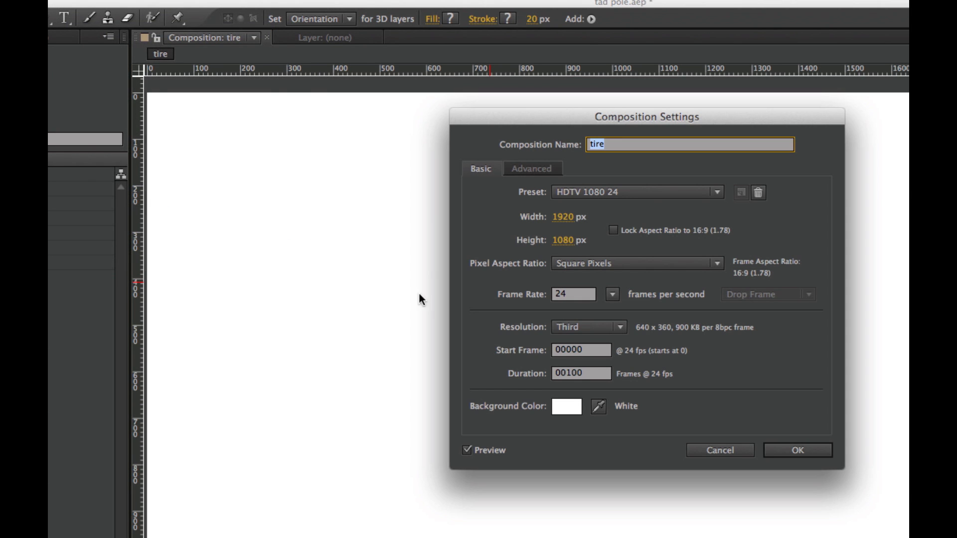
left_click_drag(589, 374, 546, 374)
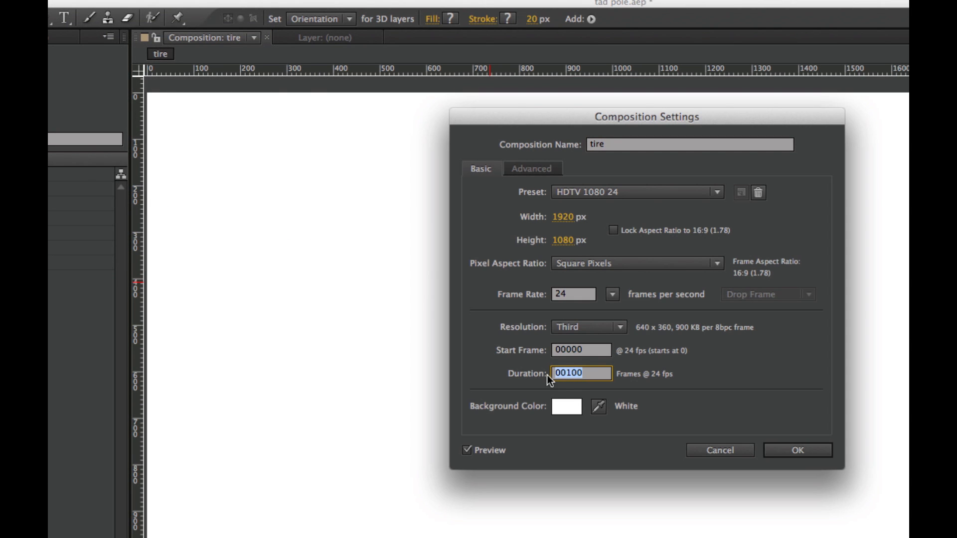
left_click(804, 454)
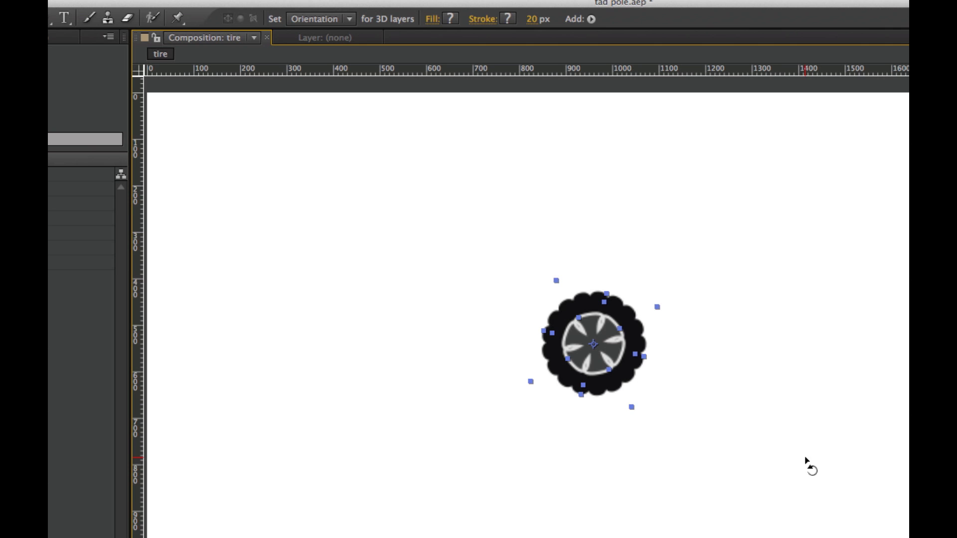
left_click(763, 435)
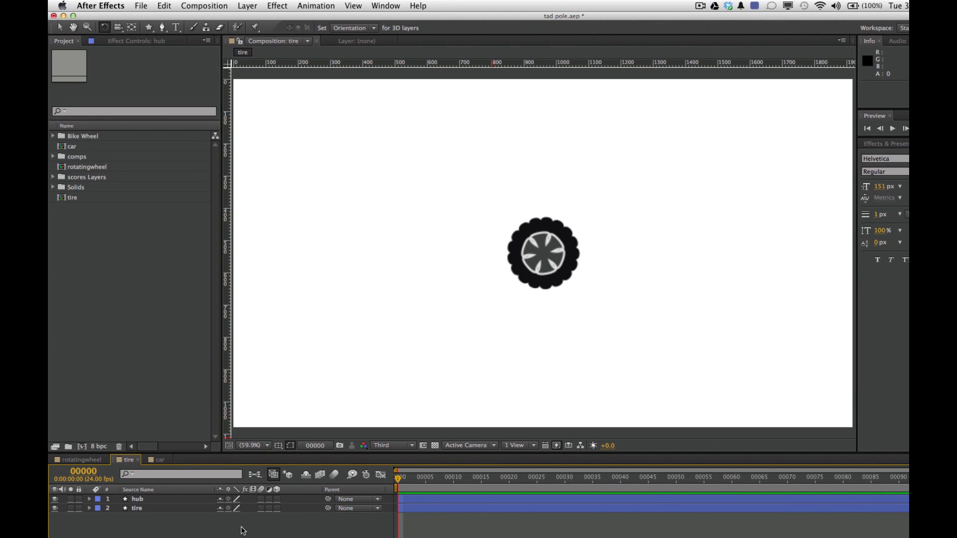
- Select the tire layer and reveal its Rotation property
left_click(103, 508)
left_click(90, 502)
left_click(537, 242)
left_click(545, 299)
left_click(156, 509)
left_click(164, 500)
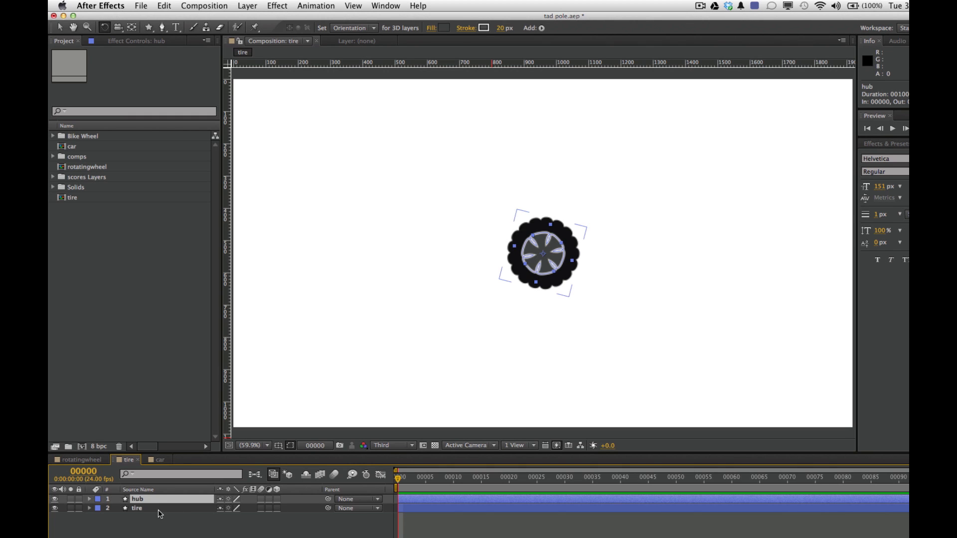
left_click(157, 508)
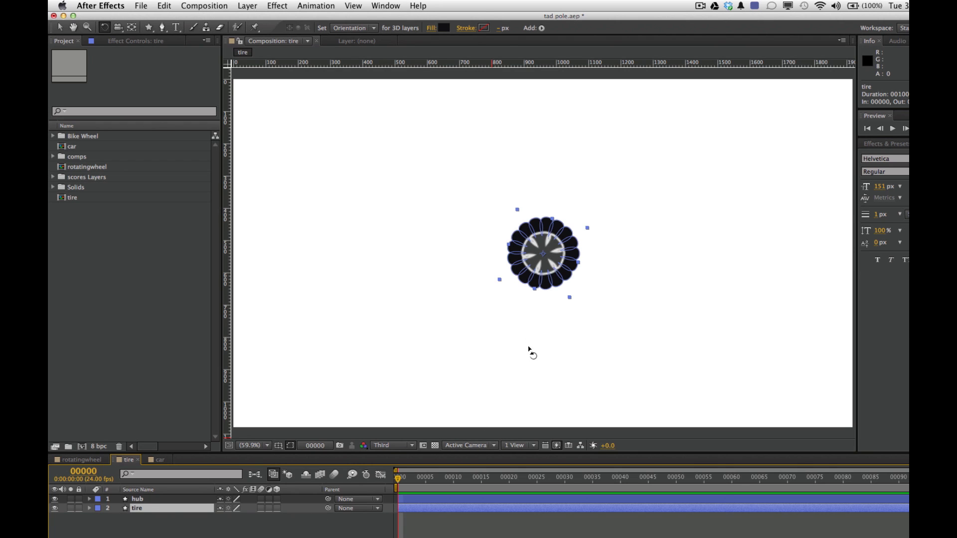
left_click(177, 513)
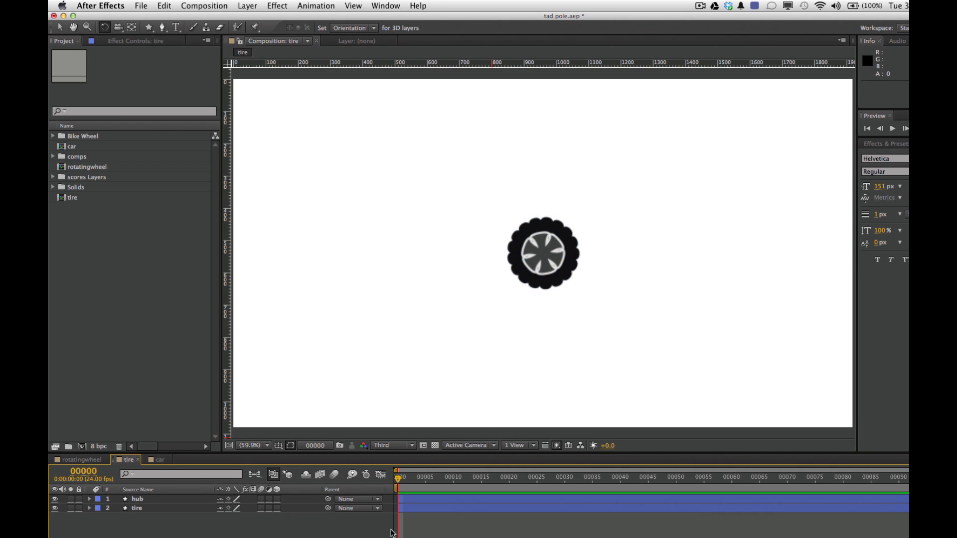
left_click(164, 510)
key("r")
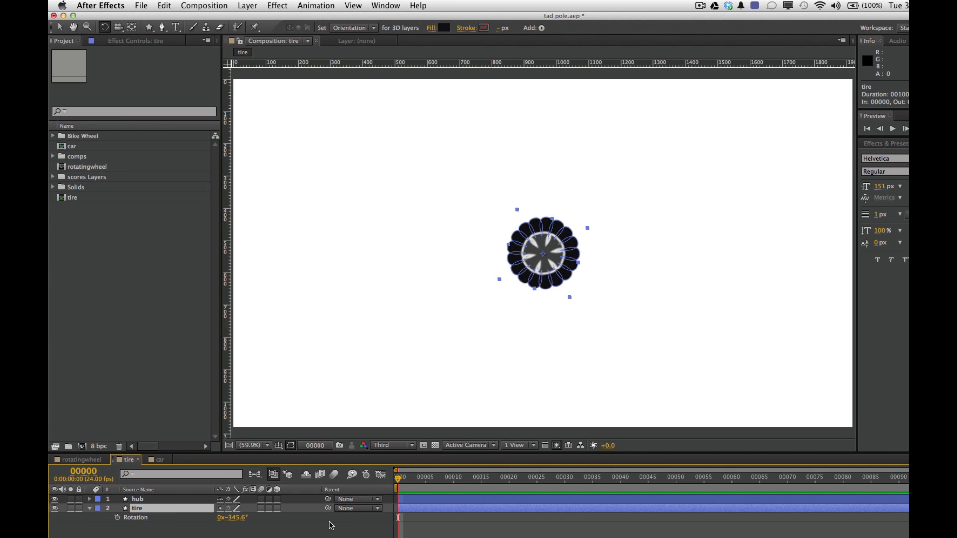
- Set a starting Rotation keyframe of 0° on the tire at frame 0
left_click(234, 518)
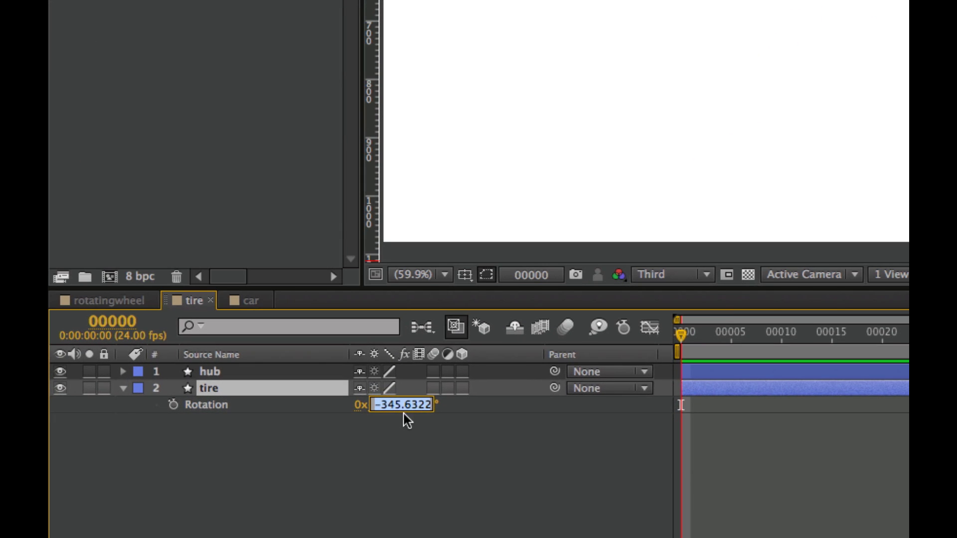
left_click(171, 408)
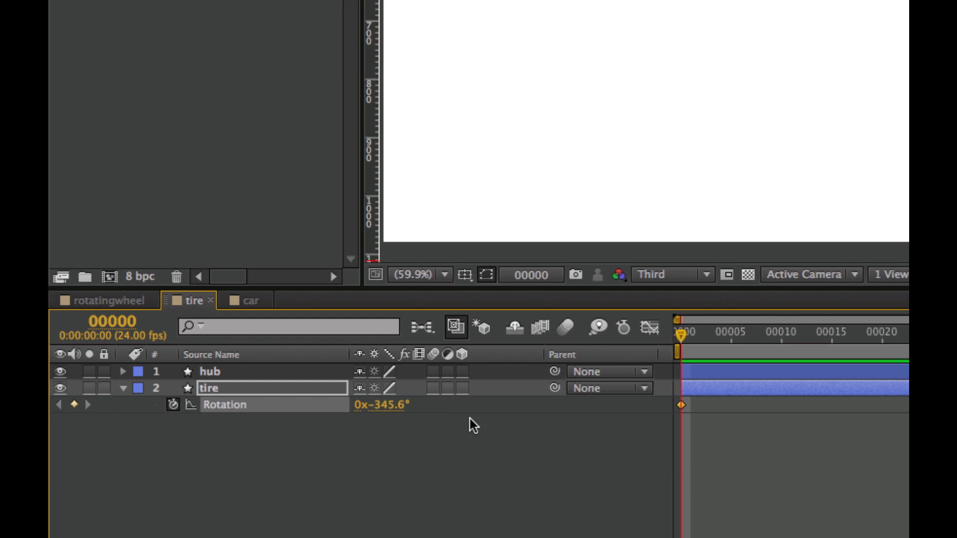
left_click(401, 405)
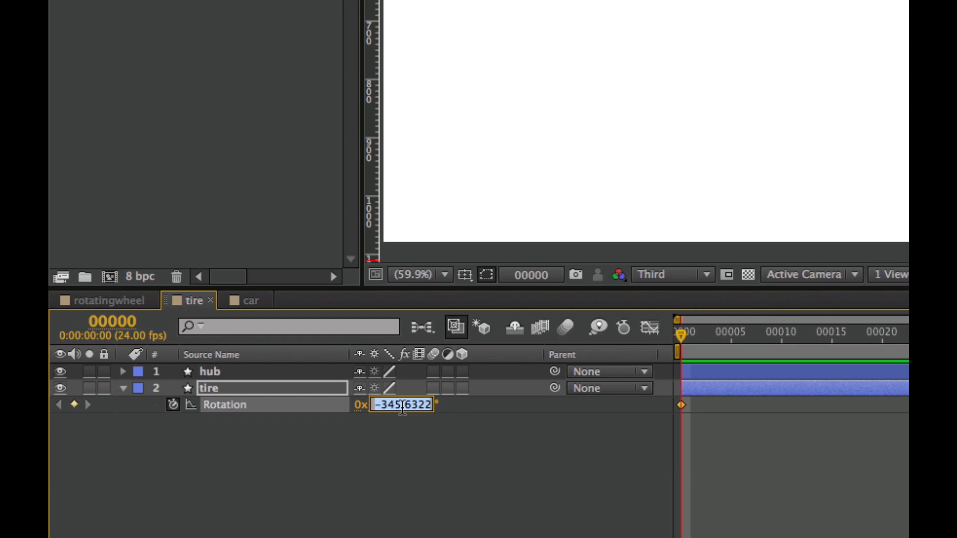
type("0")
left_click(439, 440)
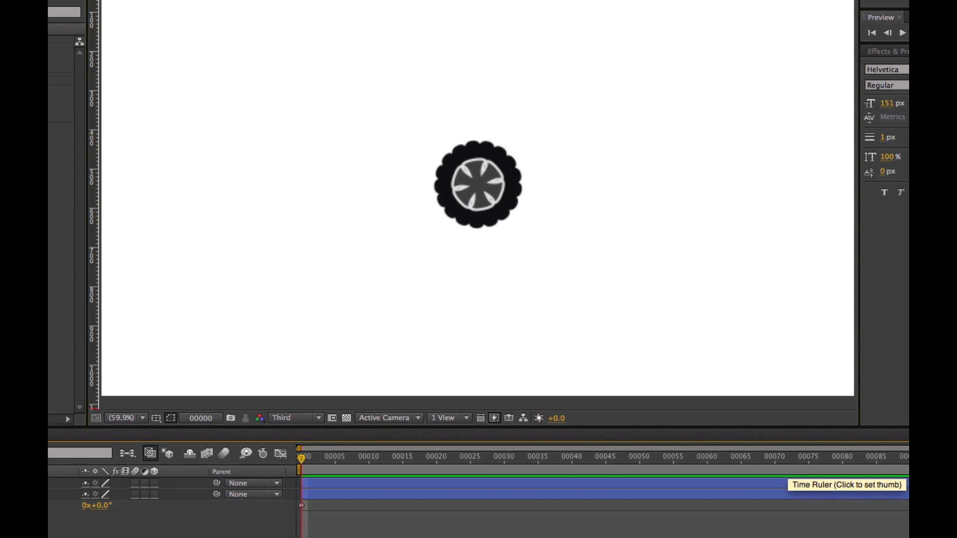
- At the last frame, 99, set the tire's Rotation to 360° for one full turn
key("End")
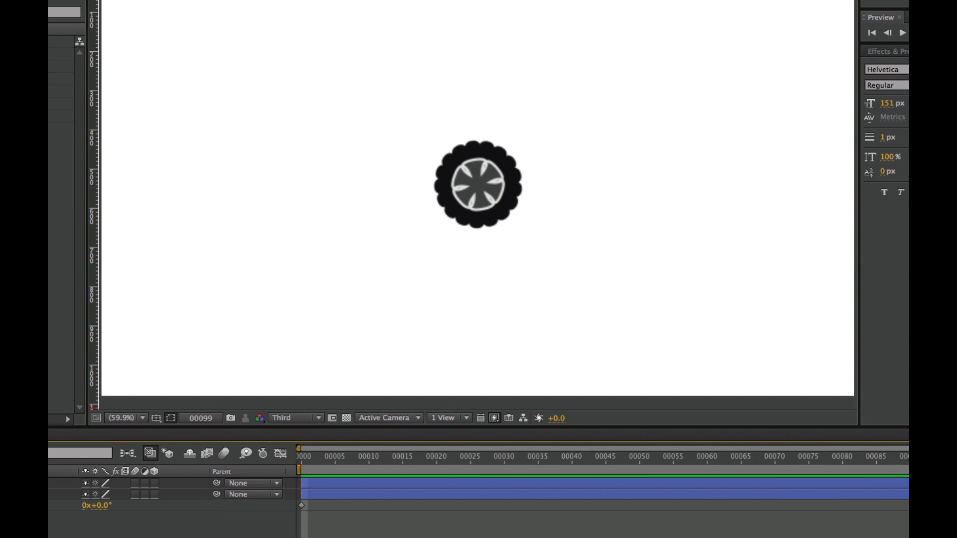
key("equal")
key("equal")
key("equal")
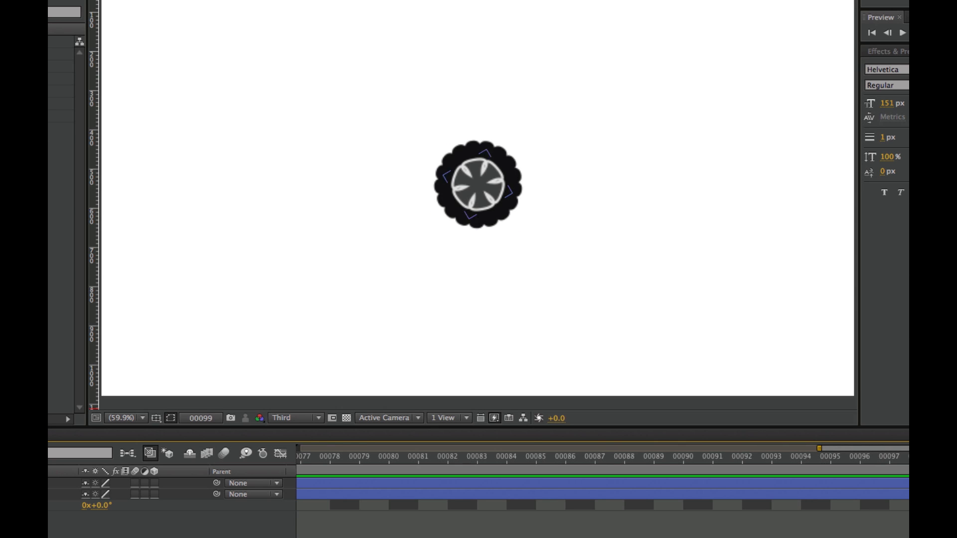
left_click(101, 505)
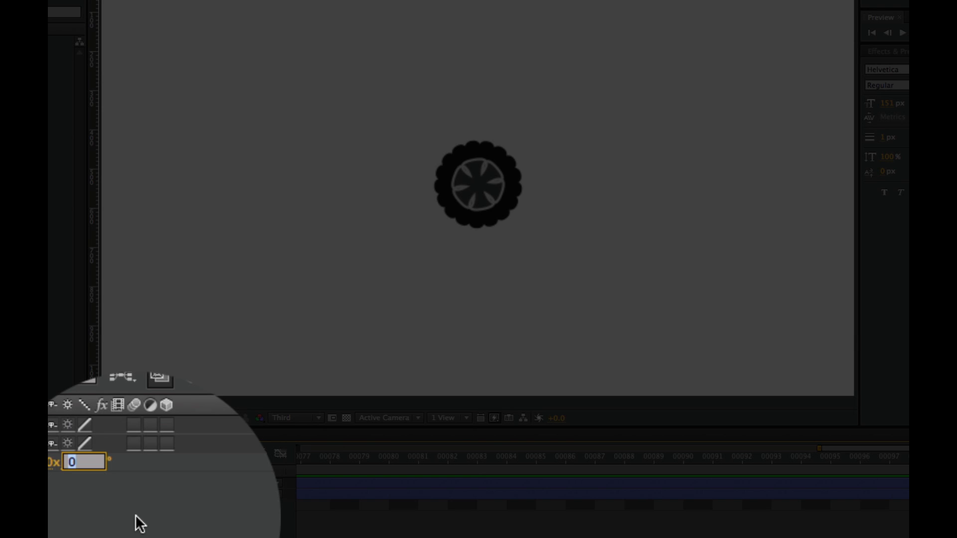
type("360")
key("Return")
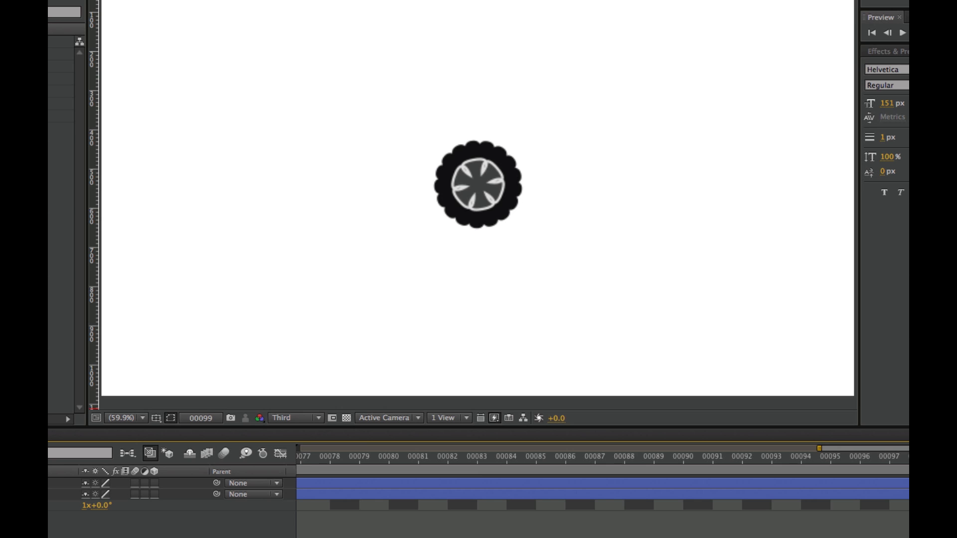
key("semicolon")
key("Home")
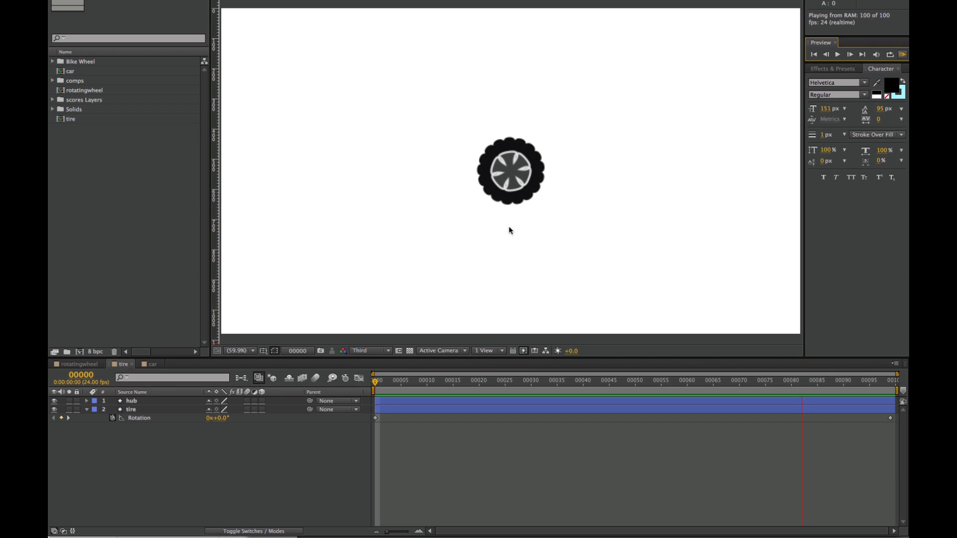
key("space")
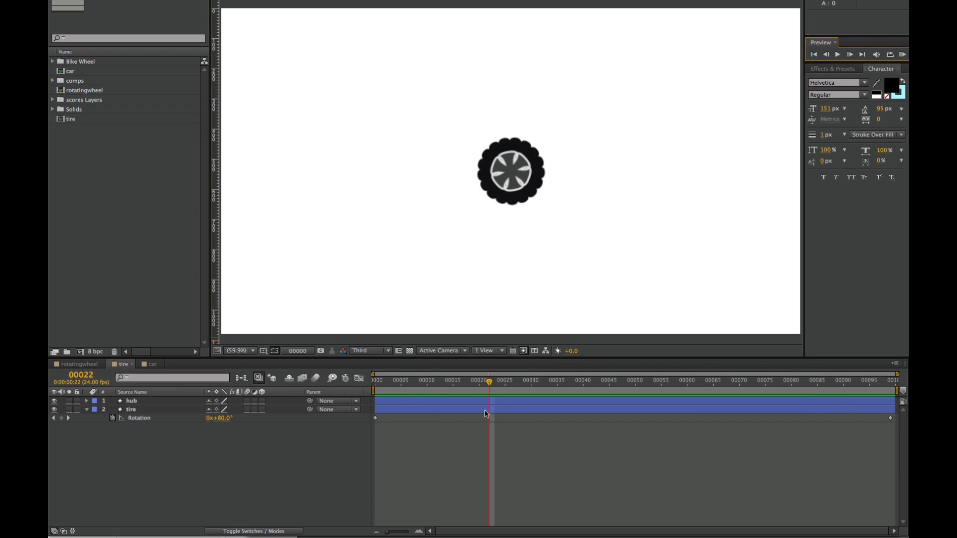
- Pick-whip the hub layer onto the tire so its Parent reads 2. tire
left_click(305, 418)
left_click(314, 403)
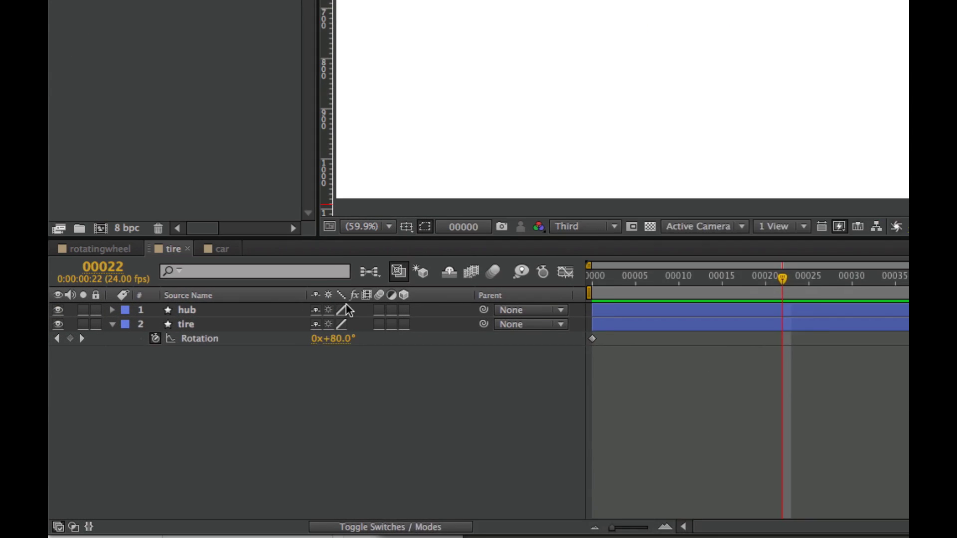
left_click(439, 526)
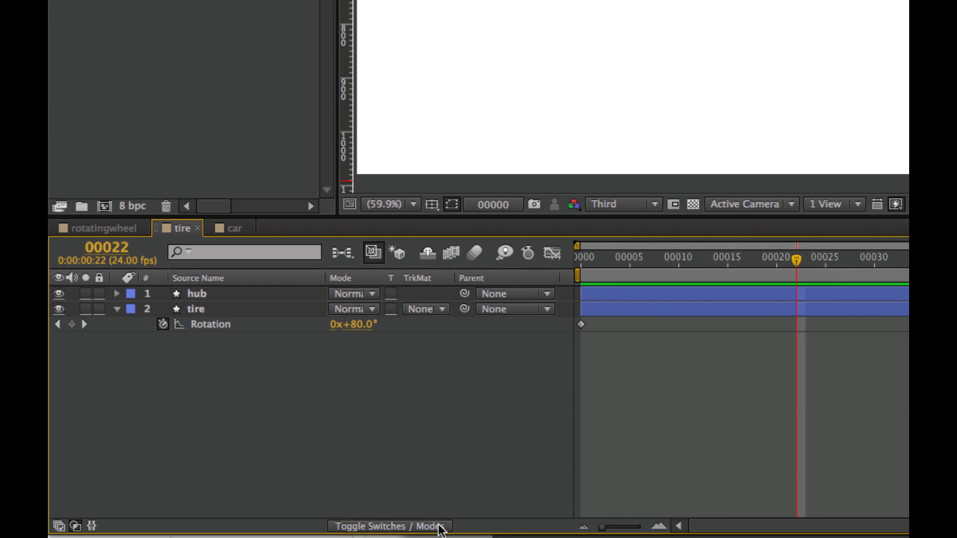
left_click(440, 526)
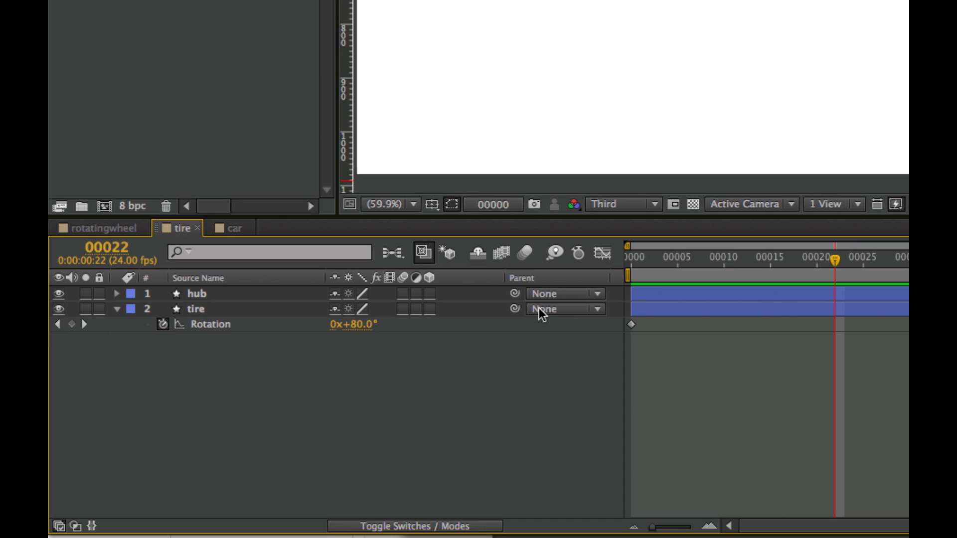
left_click(409, 527)
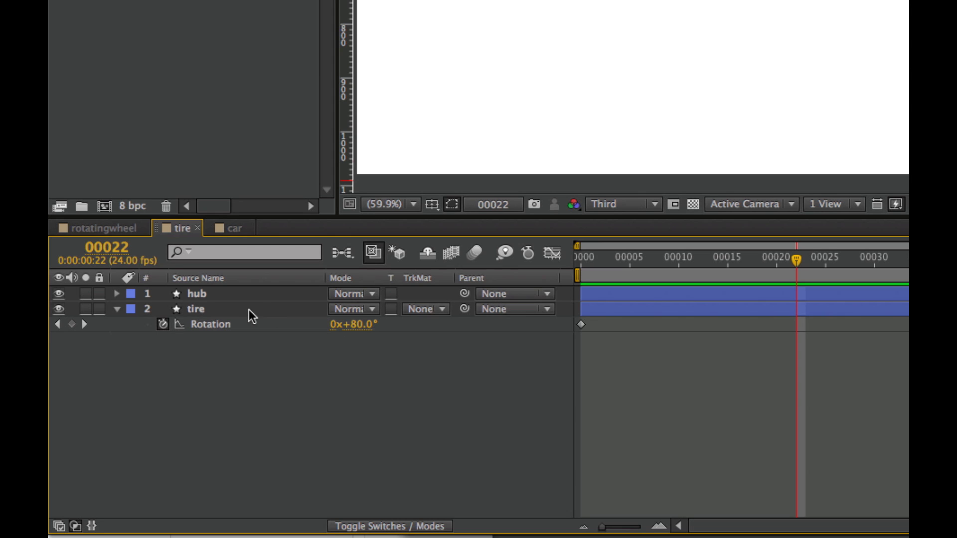
left_click(534, 296)
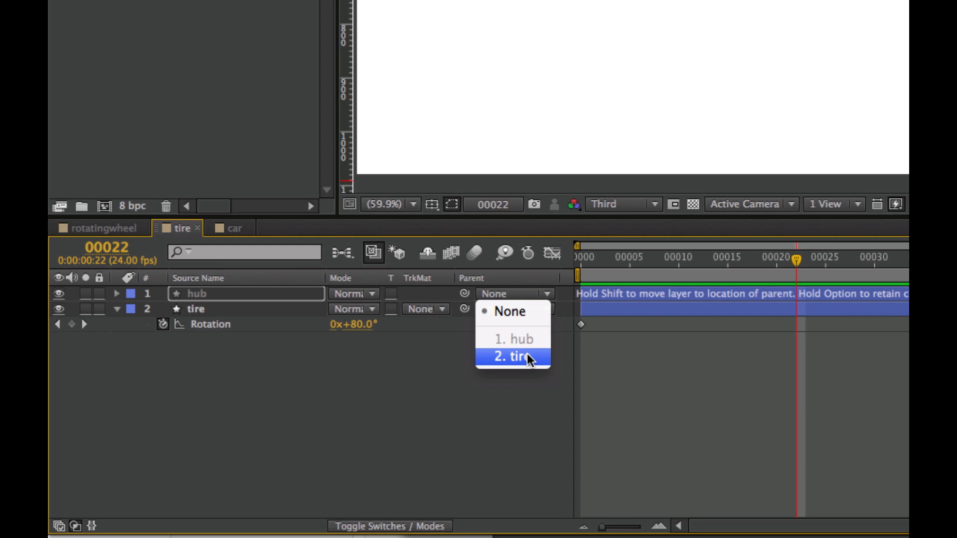
left_click(442, 354)
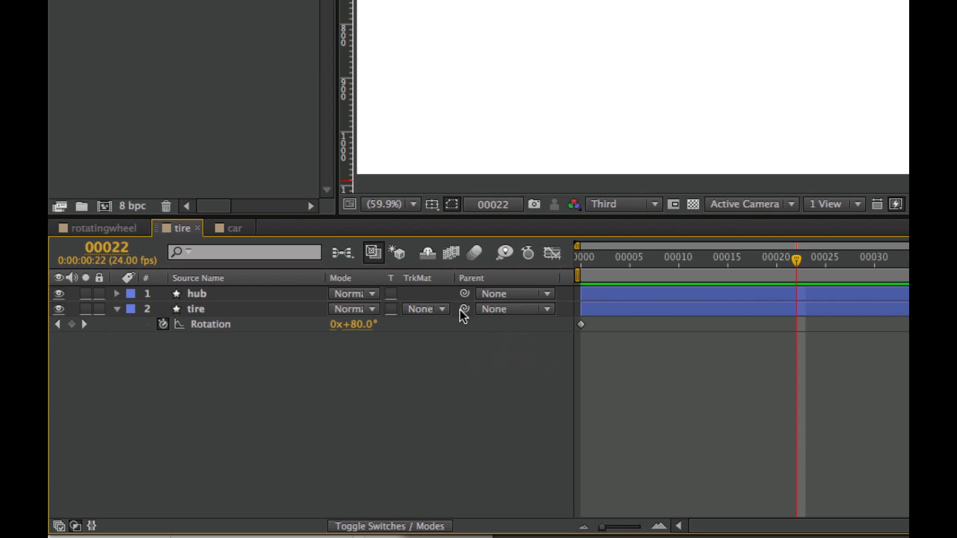
left_click_drag(464, 297, 429, 307)
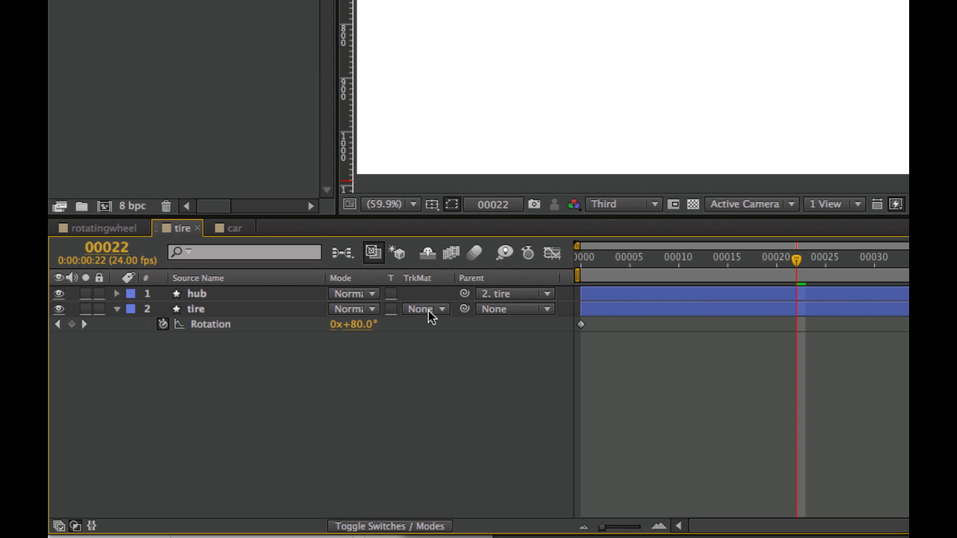
left_click(554, 290)
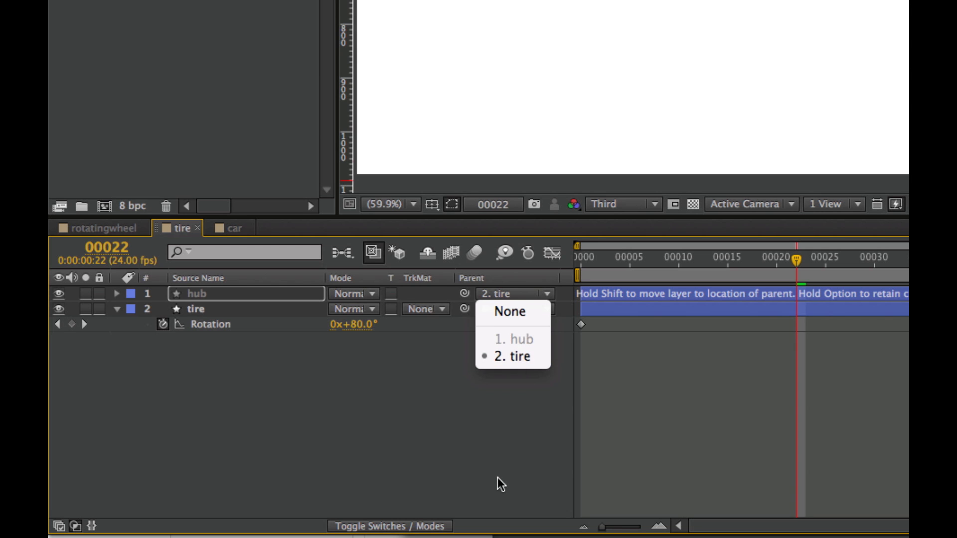
left_click(492, 462)
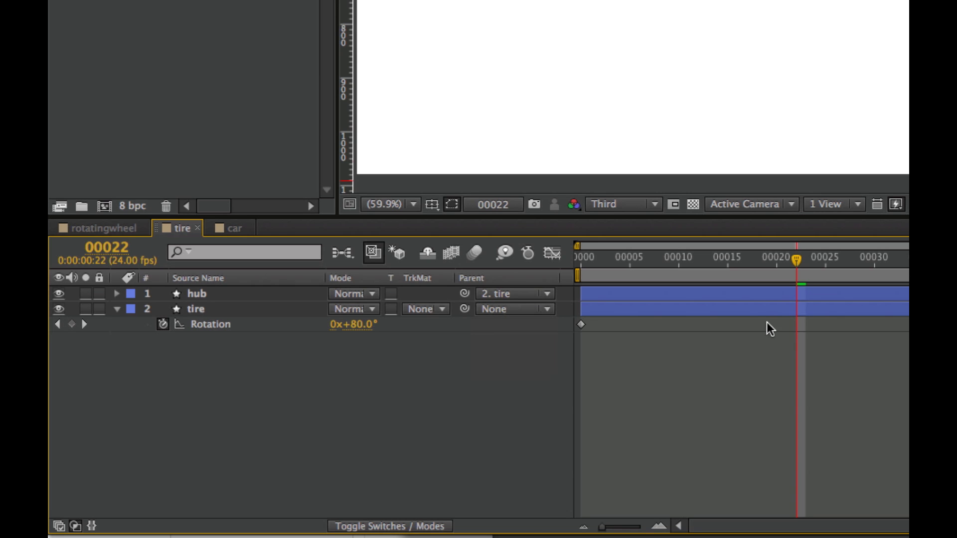
- Scrub the timeline and play a preview to confirm the hub spins with the tire
left_click_drag(596, 261, 908, 280)
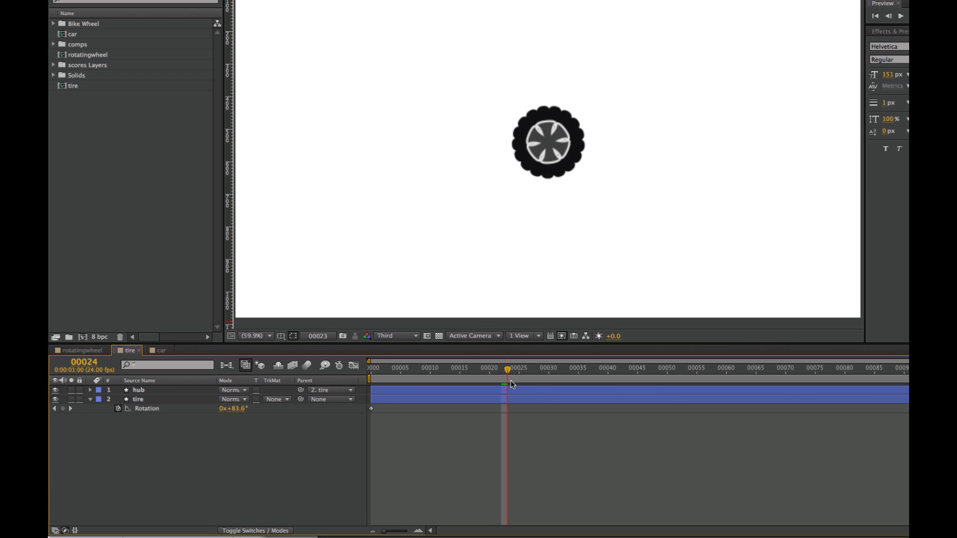
left_click_drag(569, 384, 398, 361)
key("space")
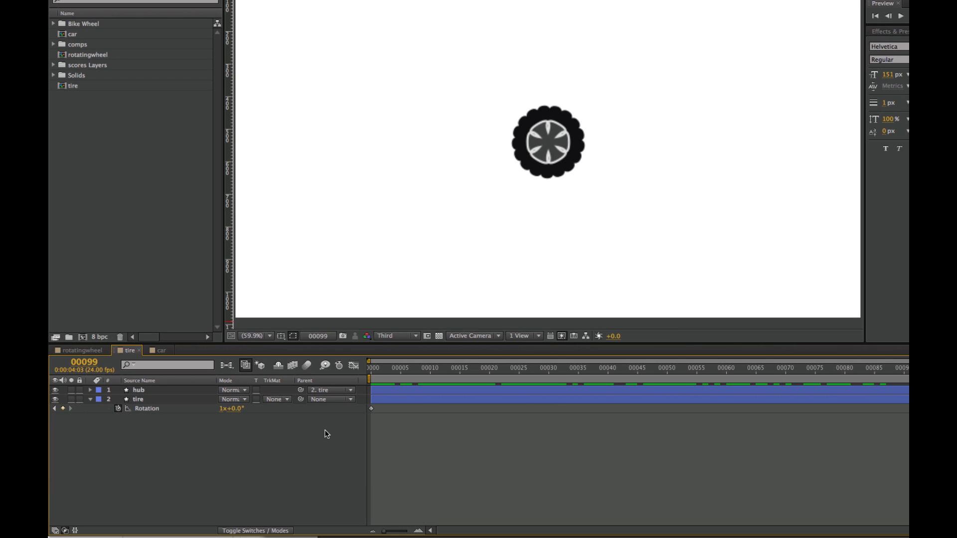
- Pre-compose the selected hub and tire layers into a composition named 'rotating tire'
left_click(181, 400)
left_click(169, 392)
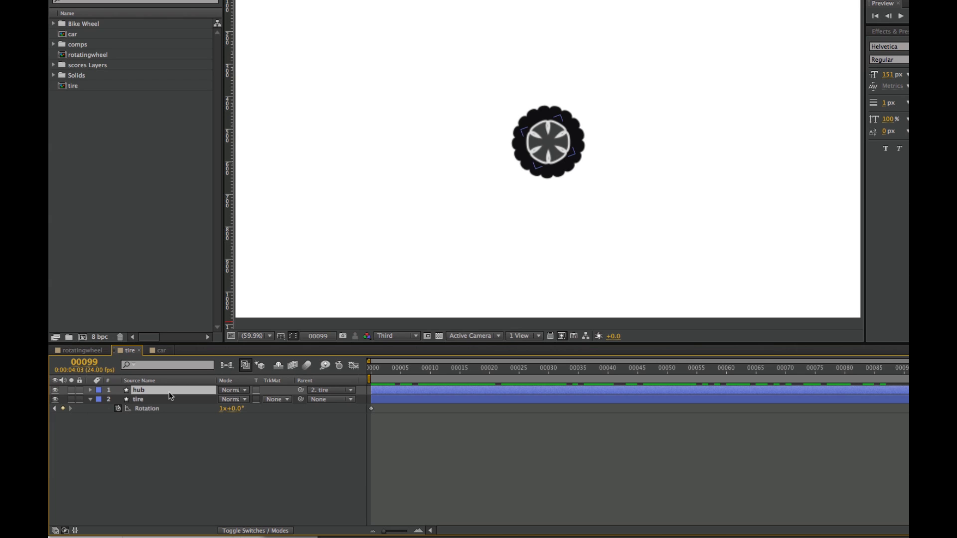
left_click(166, 403, "shift")
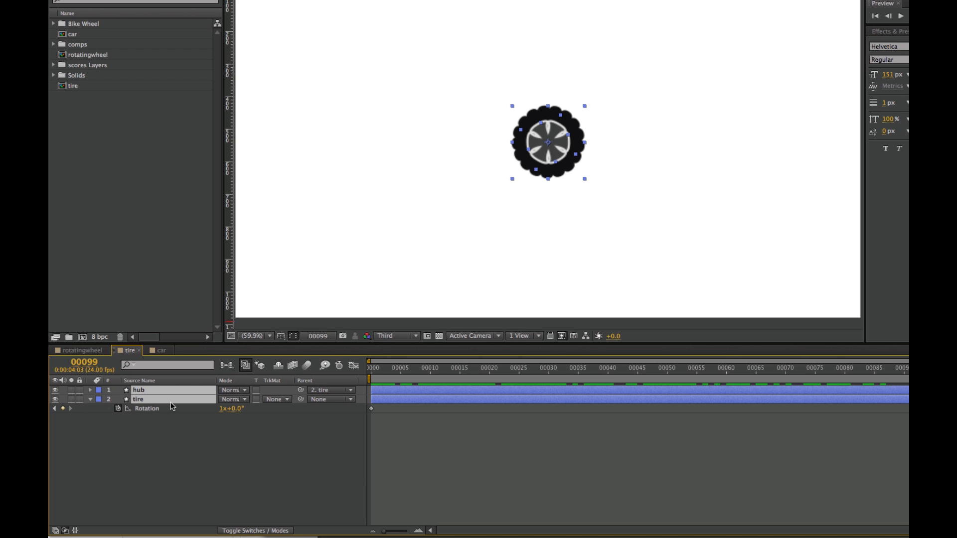
right_click(171, 403)
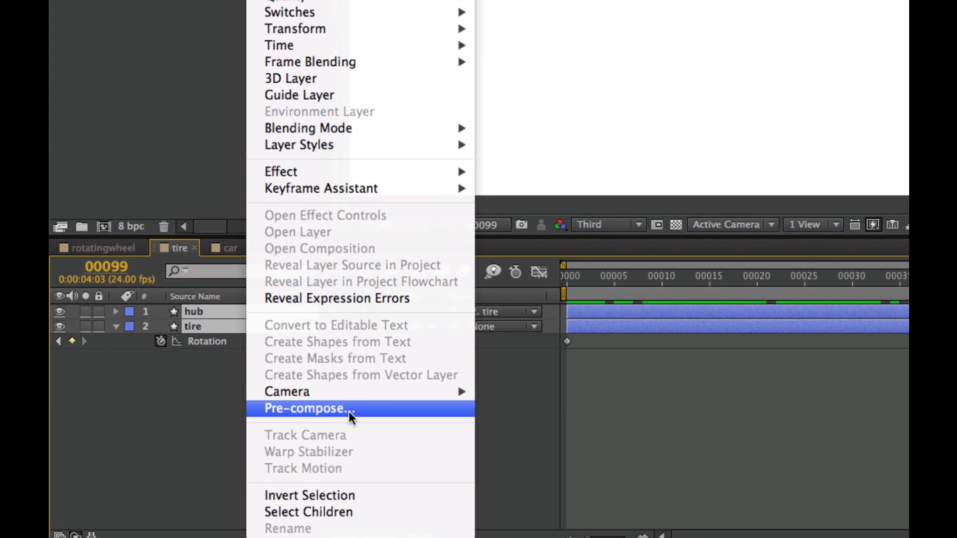
left_click(349, 409)
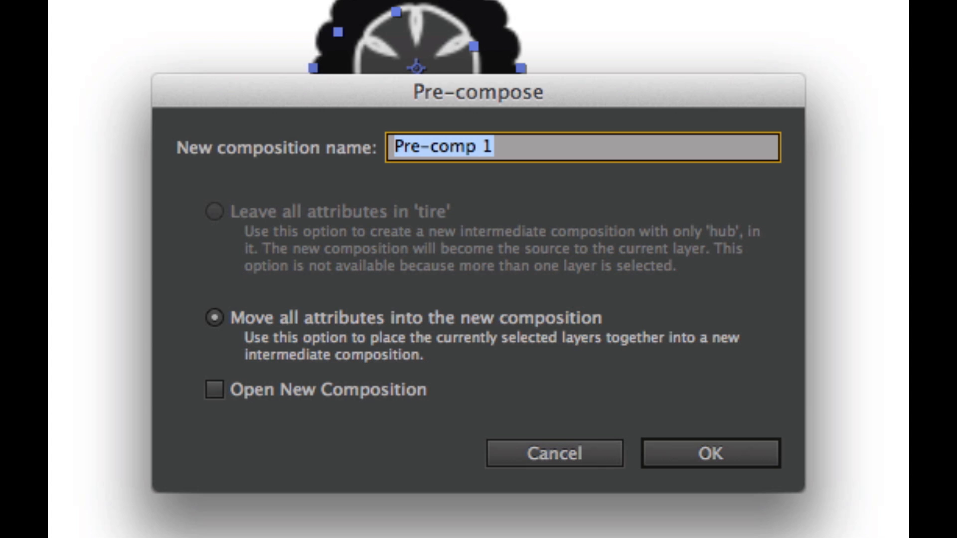
type("rotating")
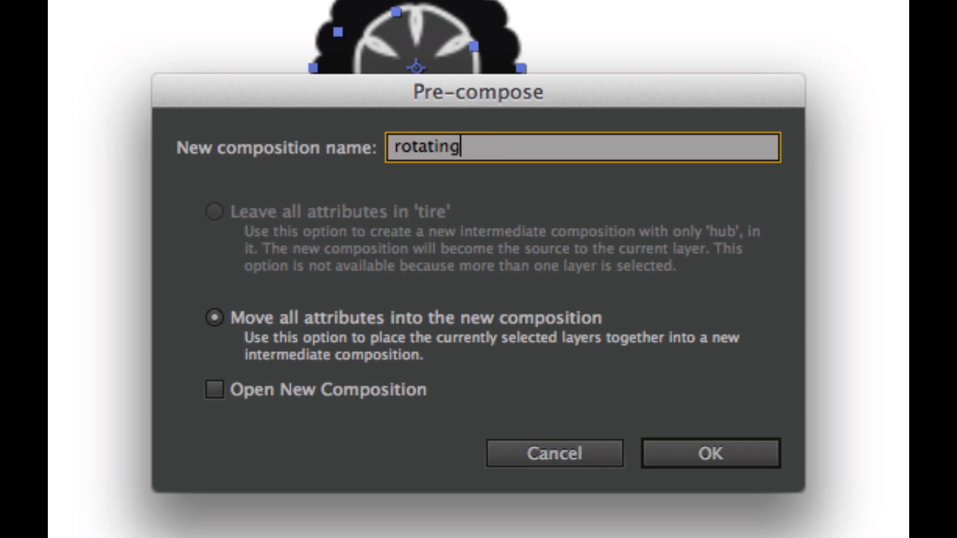
type(" tire")
key("Return")
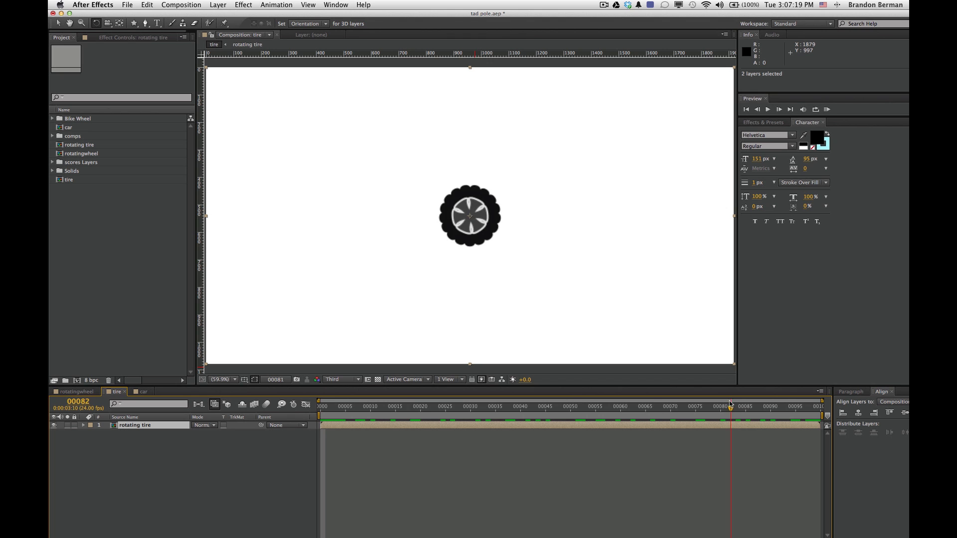
left_click(76, 391)
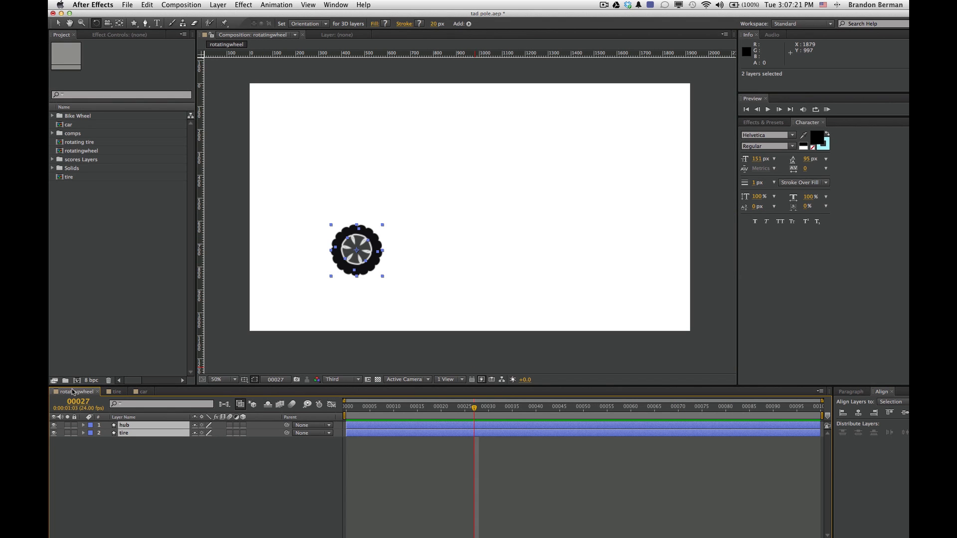
left_click(118, 392)
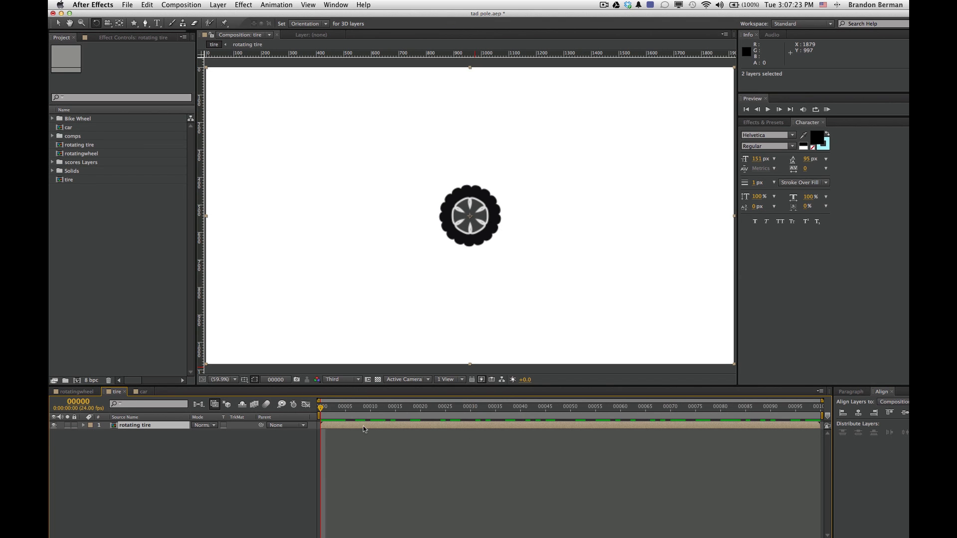
key("space")
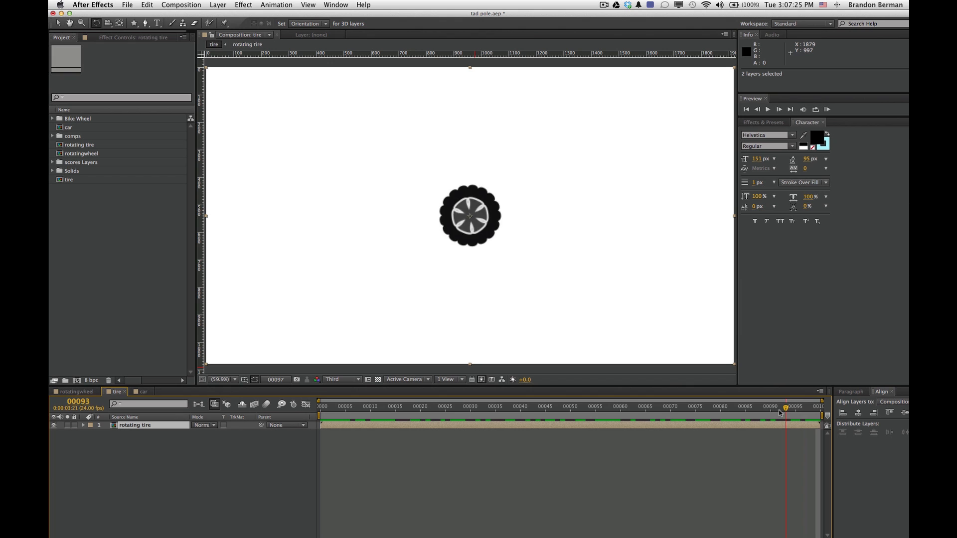
key("space")
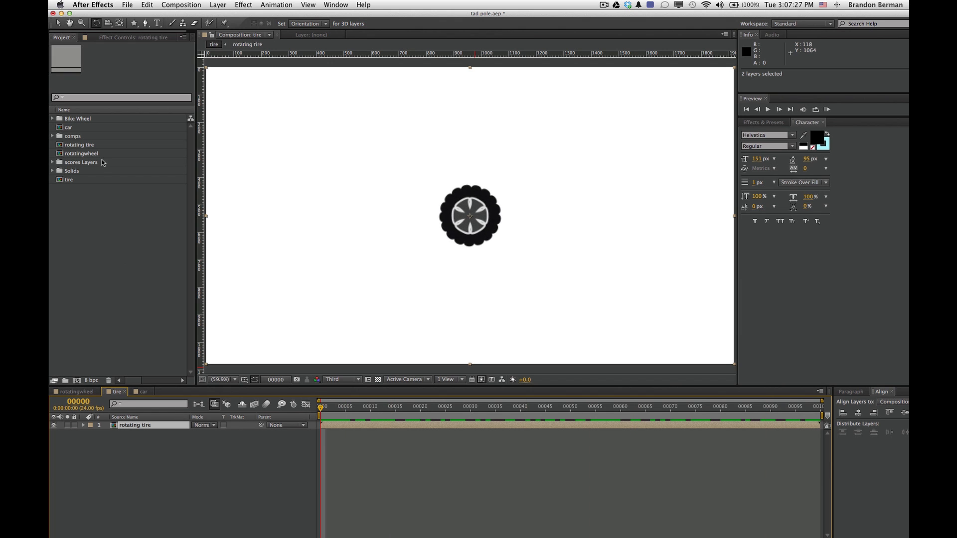
left_click(59, 127)
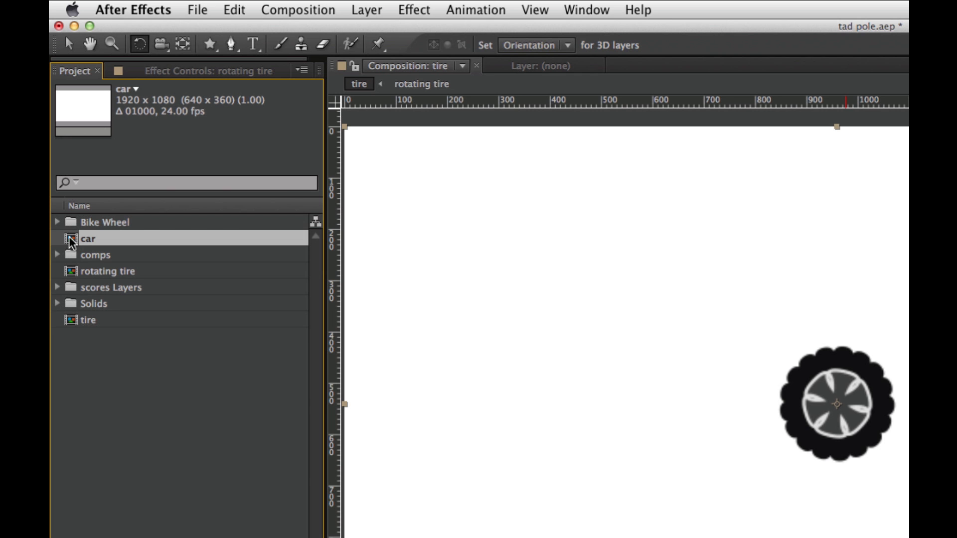
double_click(72, 241)
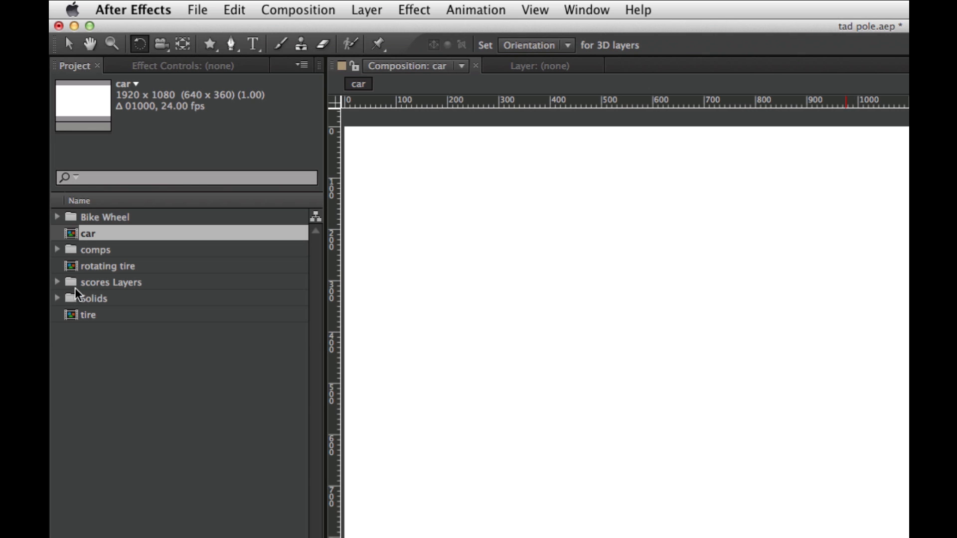
left_click(73, 269)
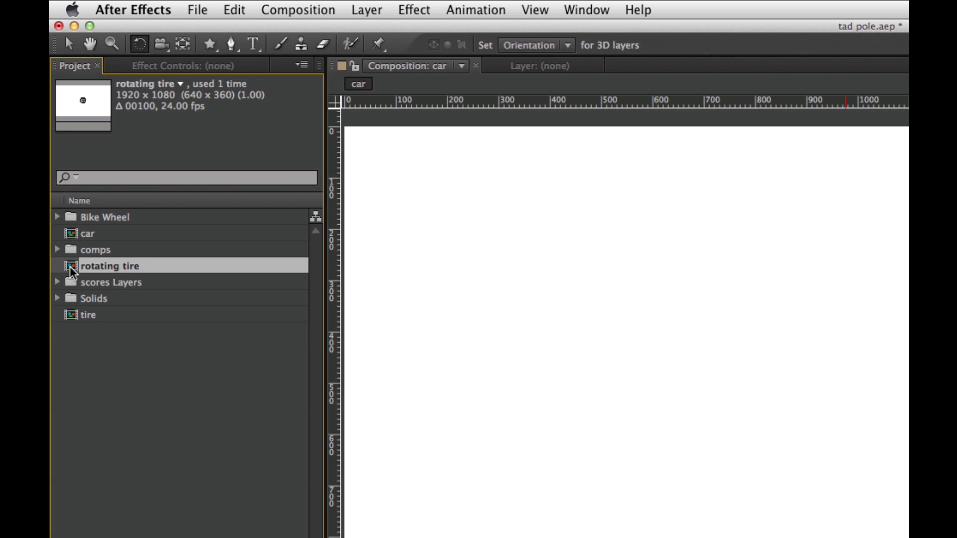
double_click(73, 269)
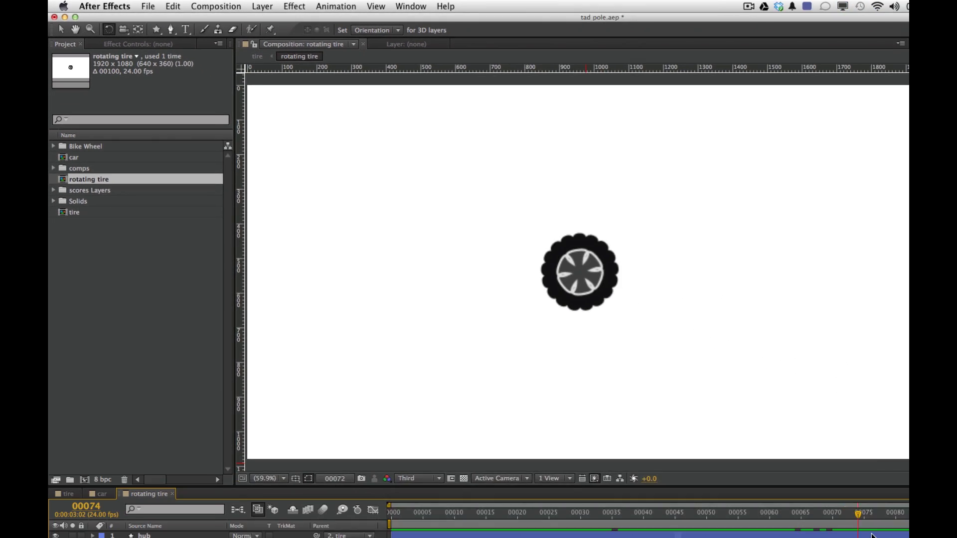
left_click_drag(872, 536, 497, 530)
left_click_drag(457, 484, 747, 484)
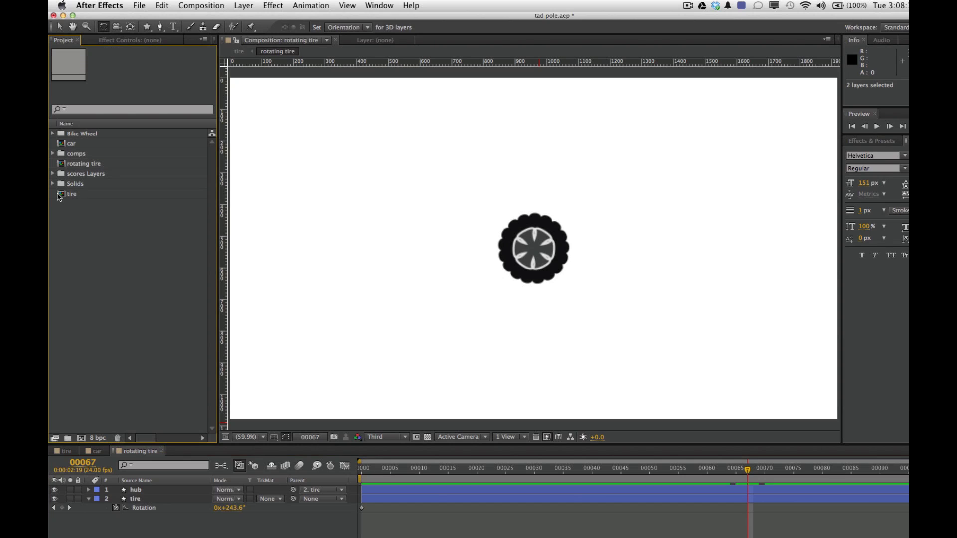
left_click(64, 195)
double_click(64, 194)
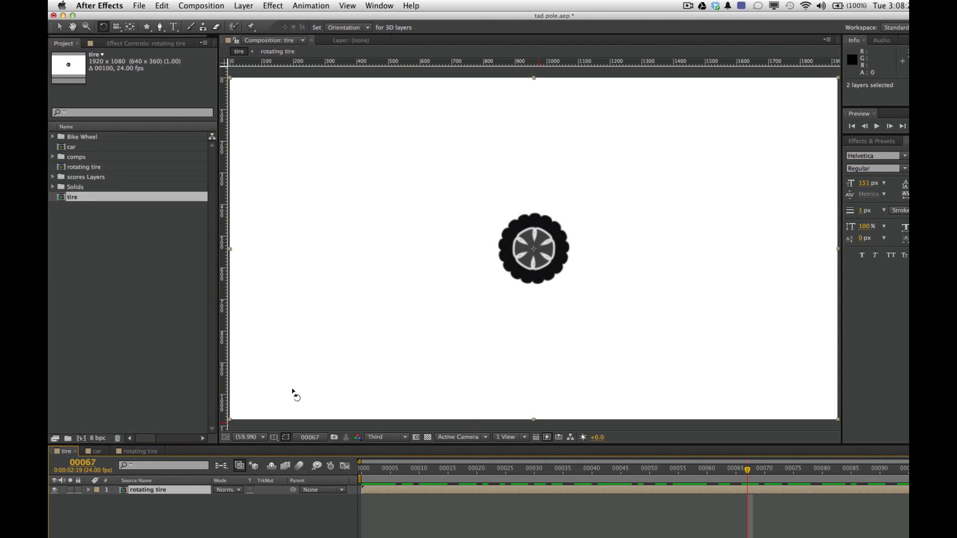
left_click(374, 470)
left_click_drag(374, 470, 904, 471)
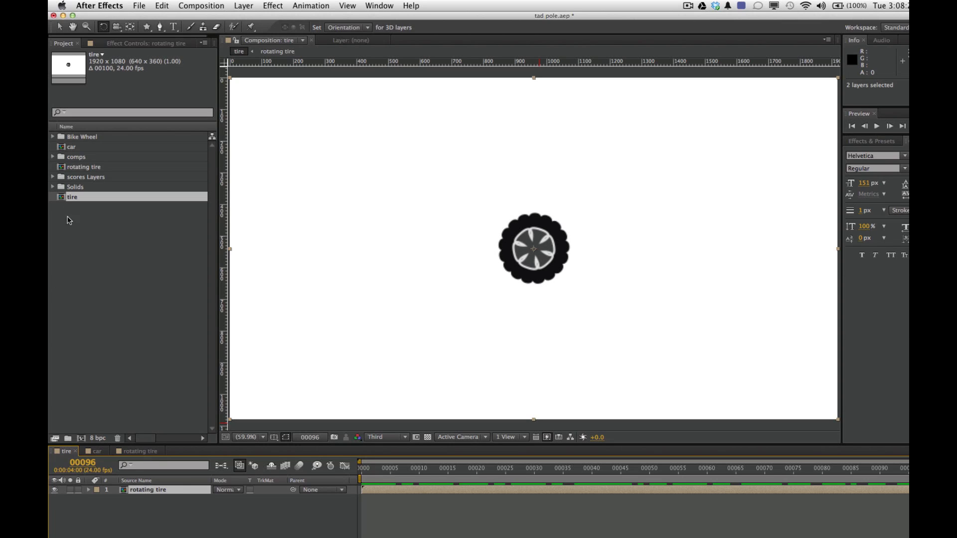
left_click(78, 168)
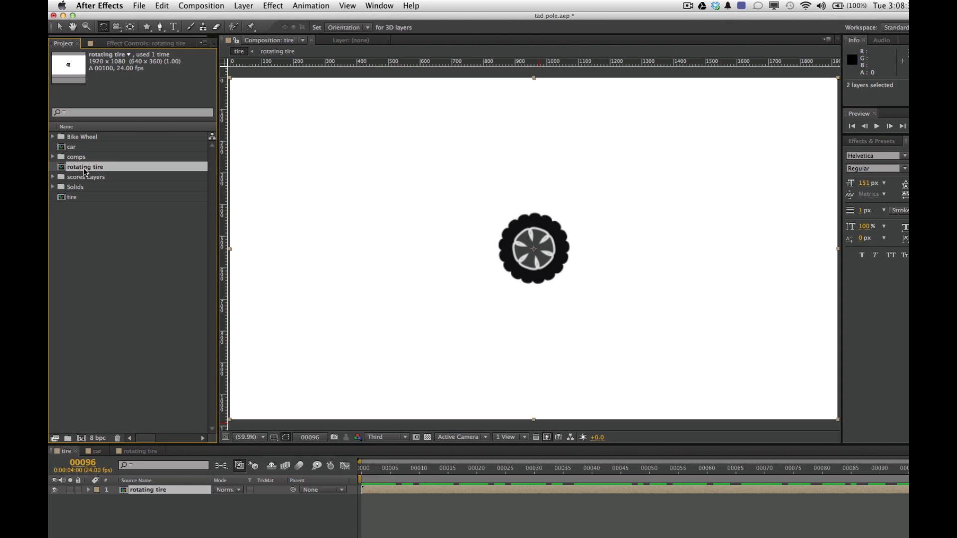
left_click(79, 197)
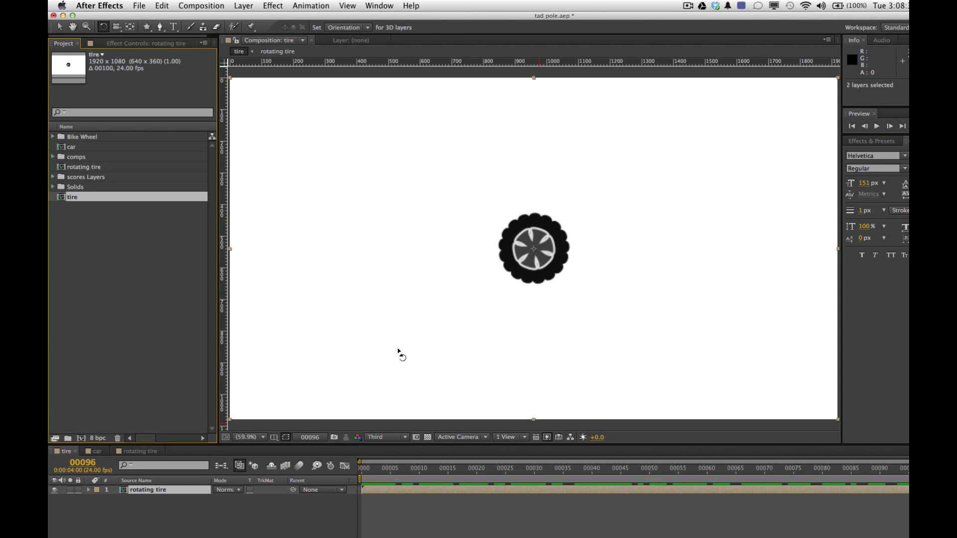
left_click(369, 473)
key("Page_Down")
key("Page_Down")
key("Page_Down")
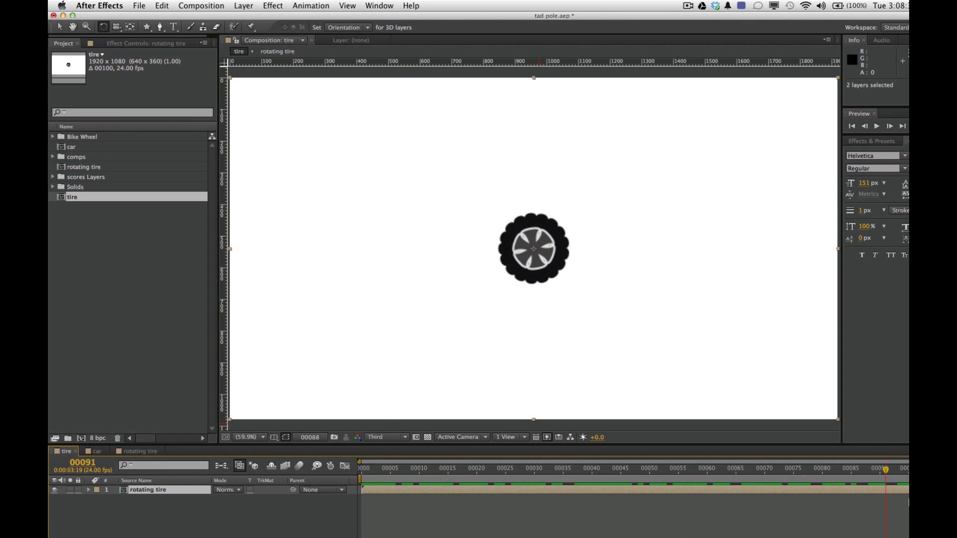
key("space")
key("Home")
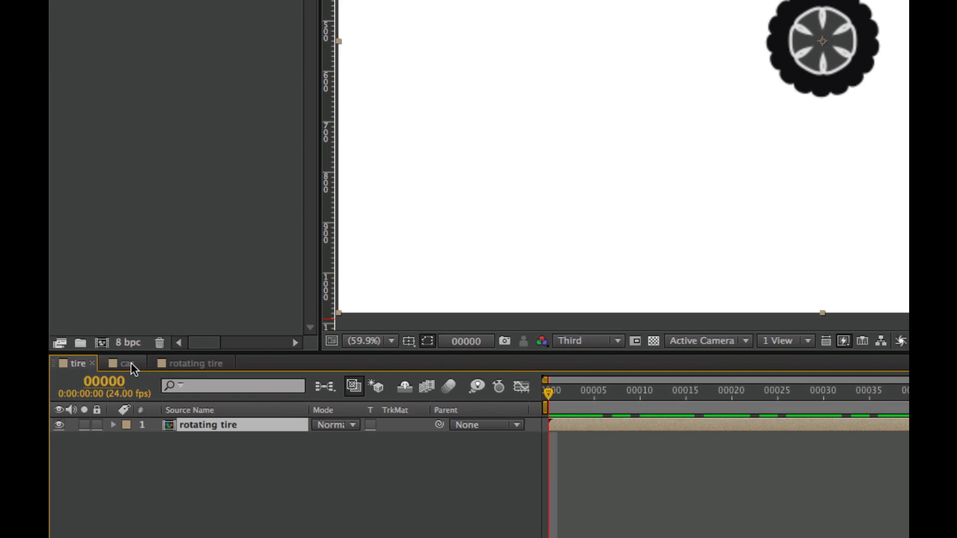
- Show the car composition's black car layer upright, then select rotating tire in the Project panel
left_click(127, 363)
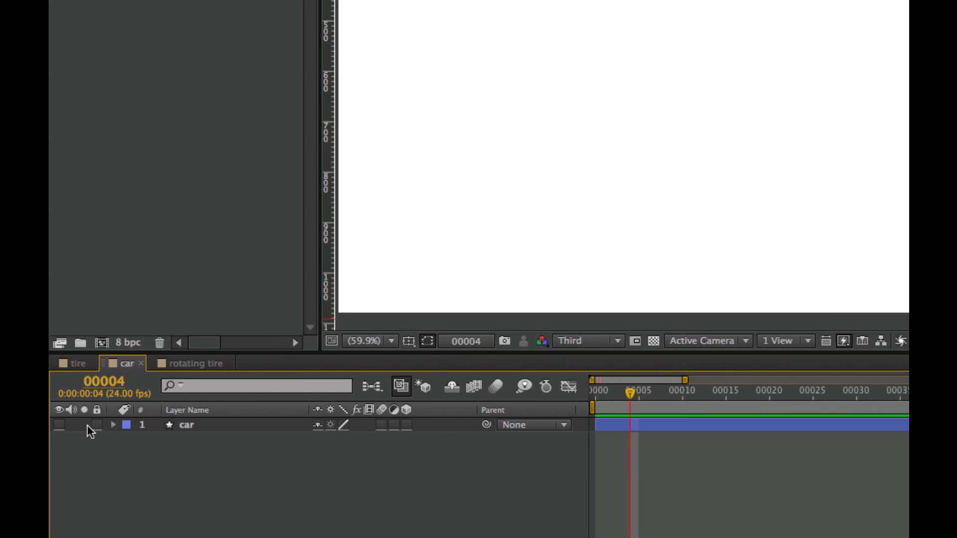
left_click(59, 425)
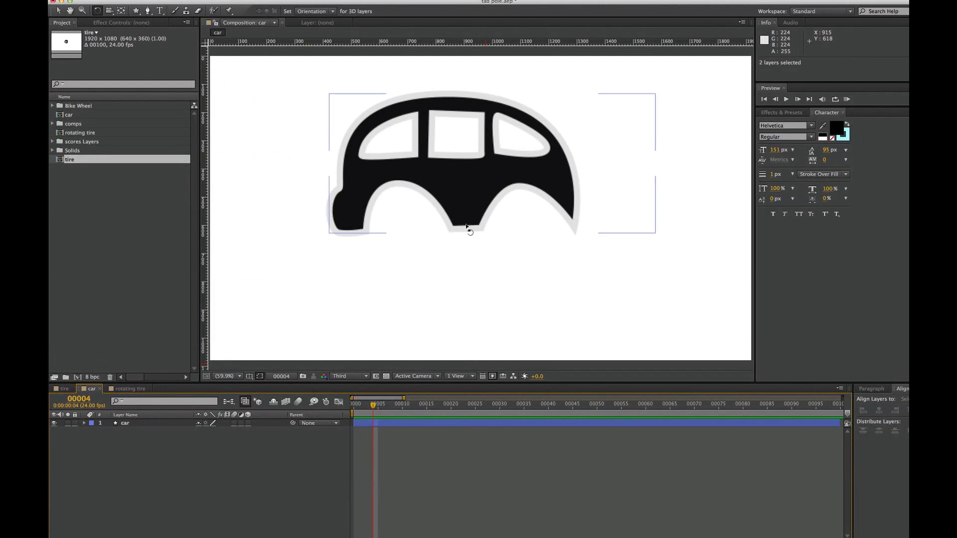
left_click_drag(518, 203, 462, 164)
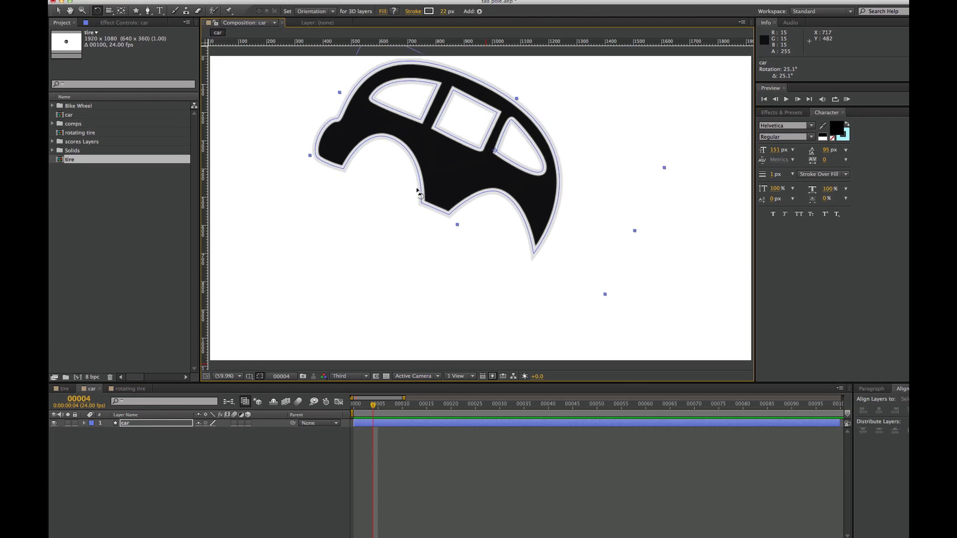
key("super+z")
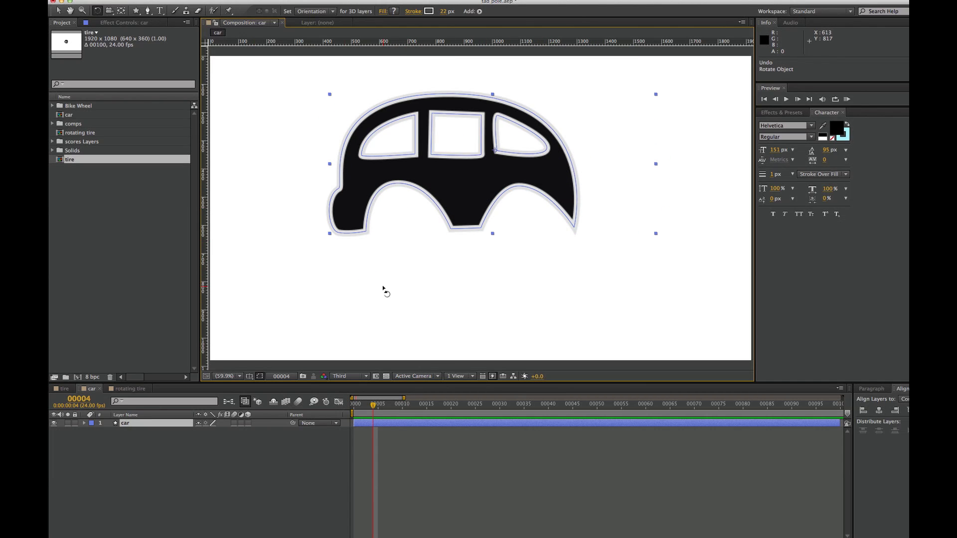
left_click(150, 238)
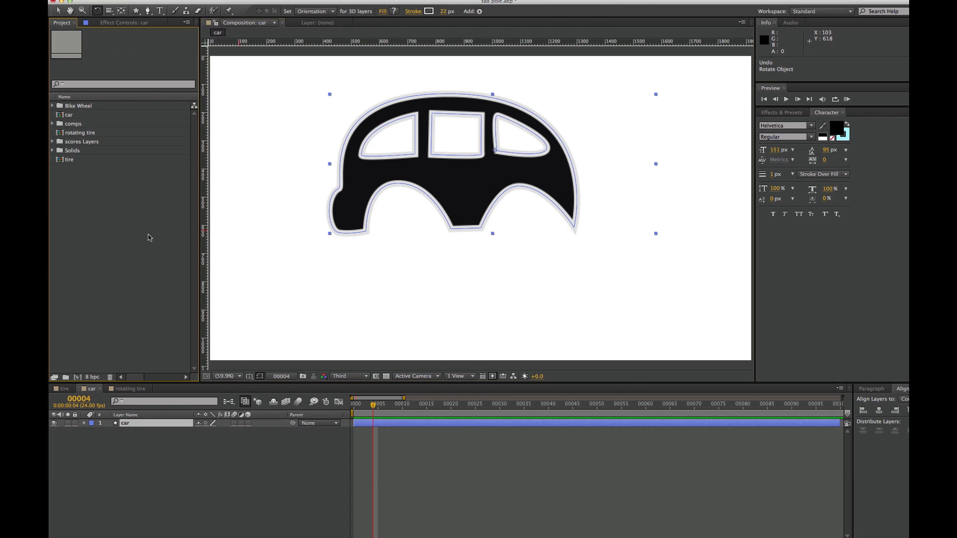
left_click(59, 134)
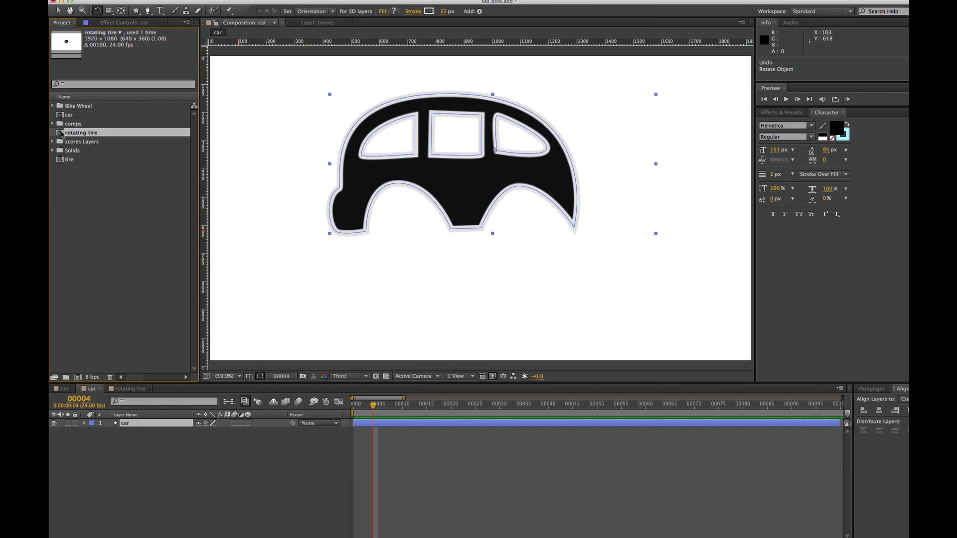
- Add rotating tire to the car comp at frame 0, place it in the right wheel arch, and preview
left_click_drag(61, 133, 397, 466)
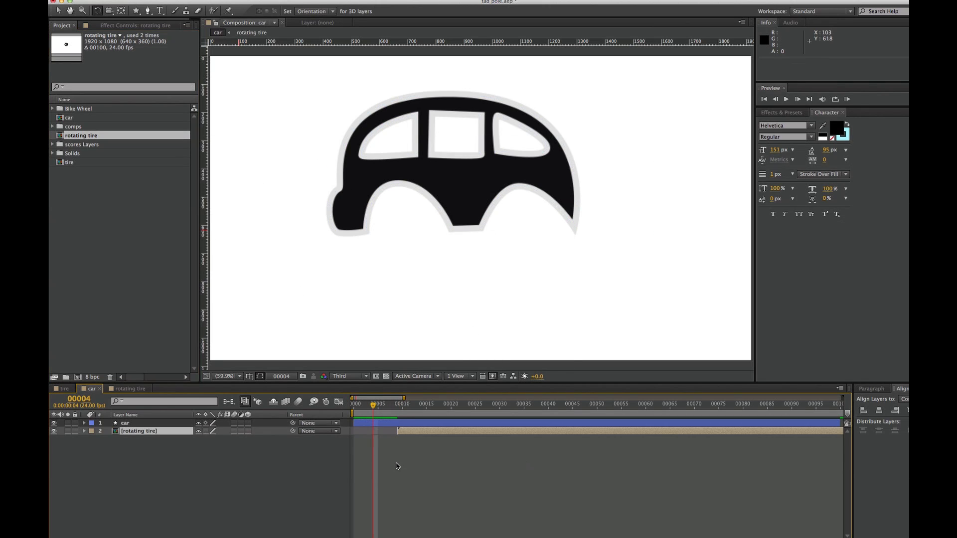
left_click_drag(422, 437, 382, 435)
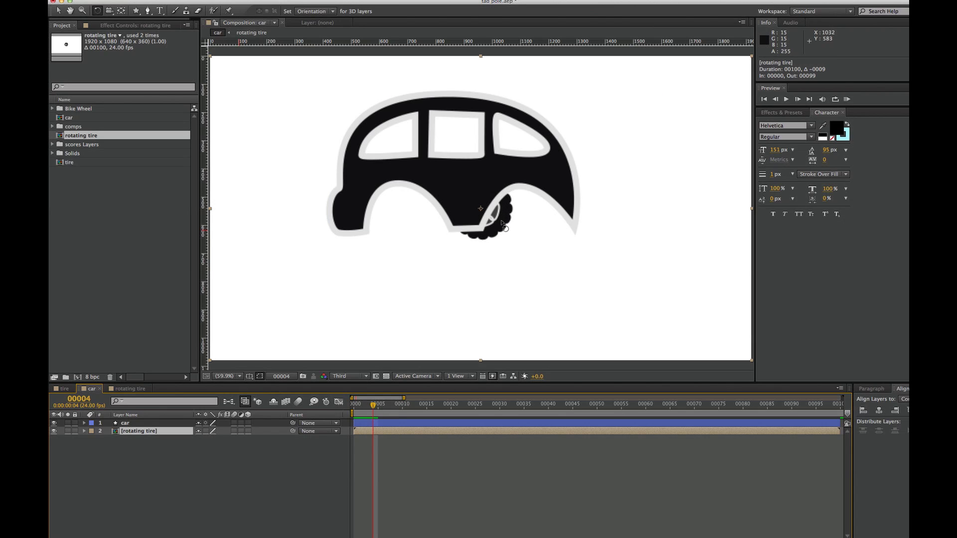
left_click_drag(502, 225, 487, 267)
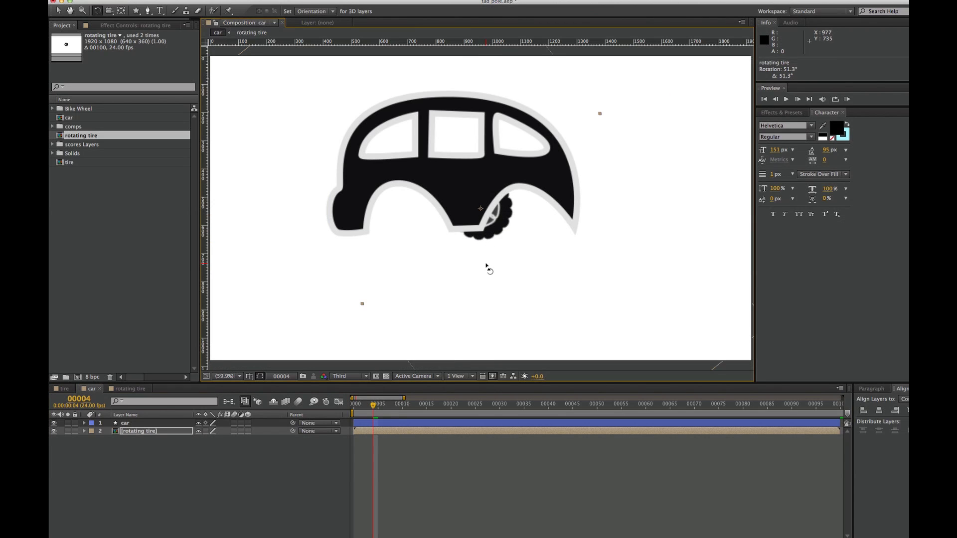
key("super+z")
left_click(58, 10)
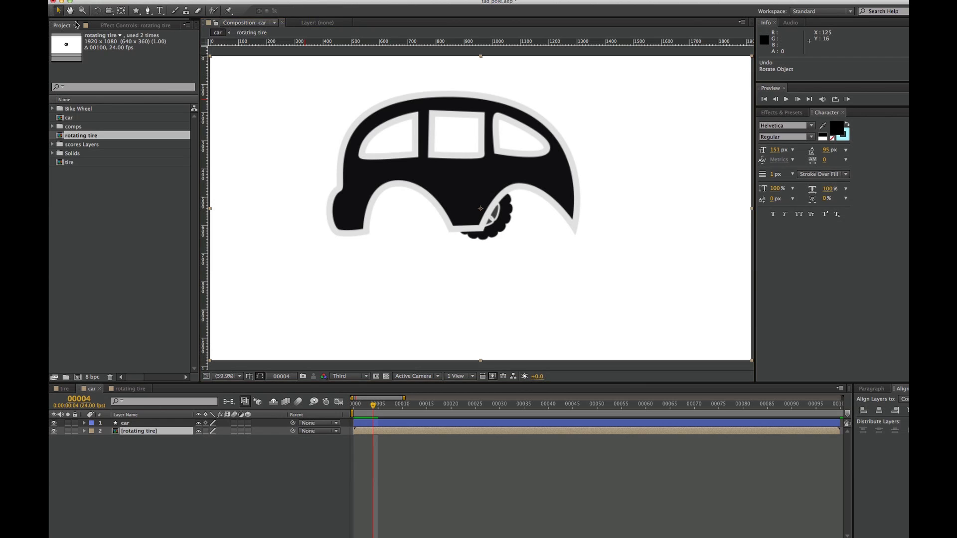
left_click_drag(500, 226, 544, 233)
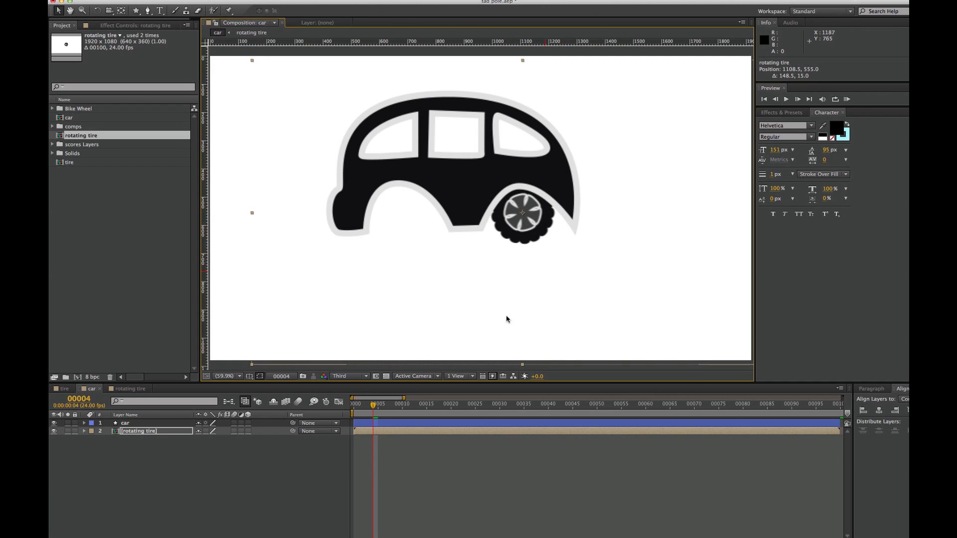
left_click(847, 100)
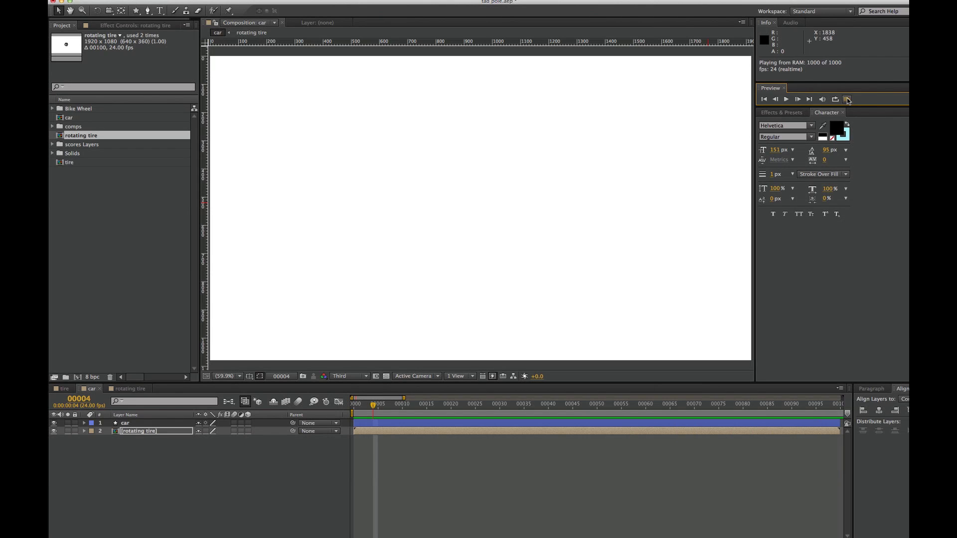
- Stop the preview and trim the car layer's out-point to the composition end at frame 00998
left_click(534, 465)
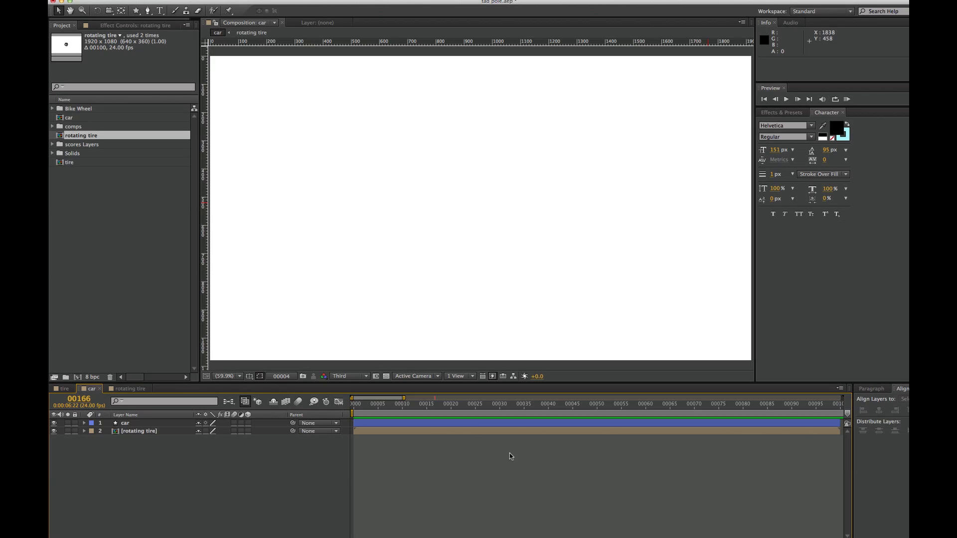
left_click_drag(486, 412, 638, 438)
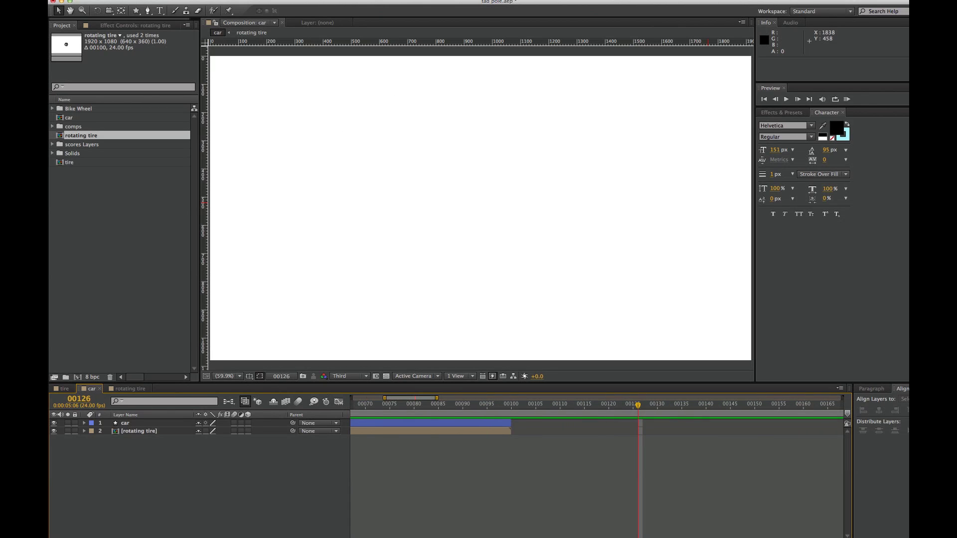
key("semicolon")
left_click_drag(815, 405, 840, 434)
left_click(402, 423)
mouse_move(396, 406)
left_mouse_down()
mouse_move(355, 410)
mouse_move(397, 407)
mouse_move(371, 417)
mouse_move(387, 415)
left_mouse_up()
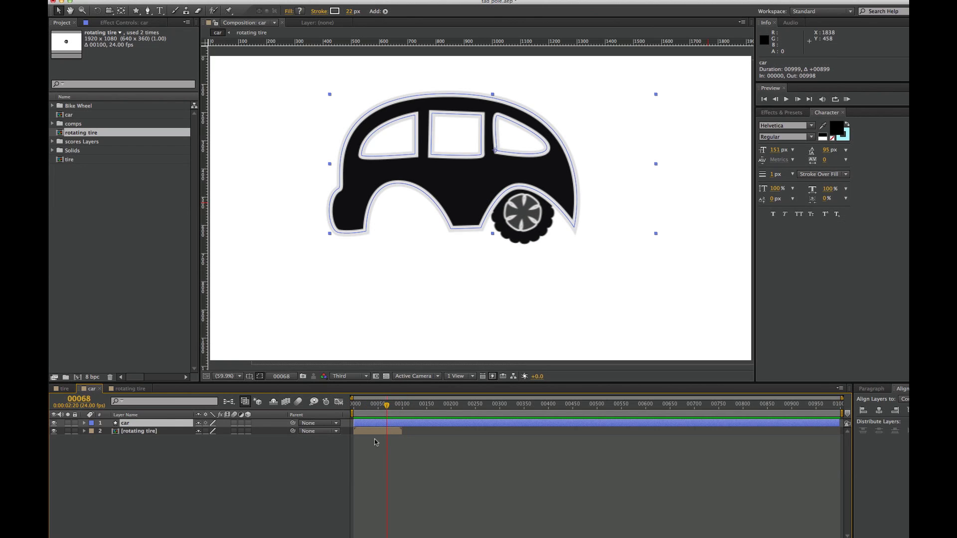
left_click(248, 431)
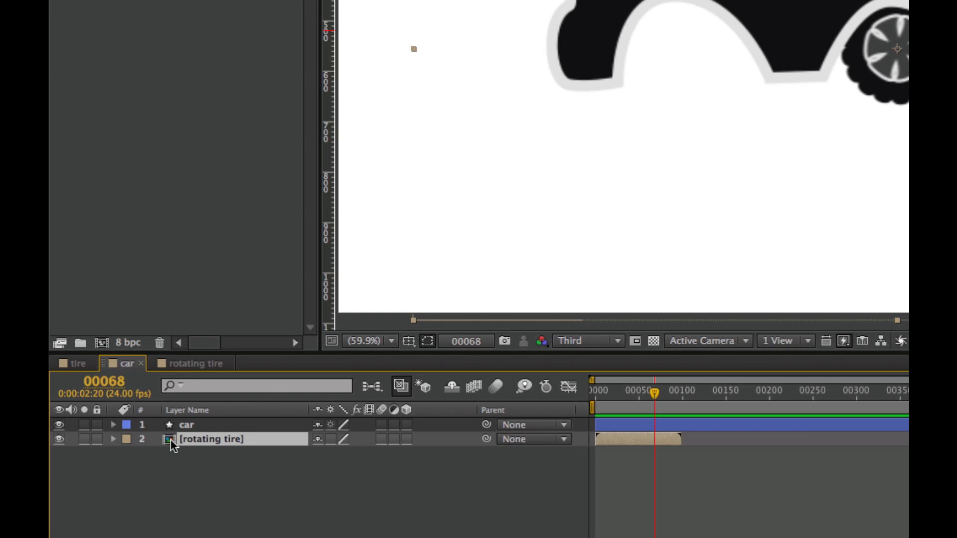
- Enable Time Remapping on the rotating tire layer from its right-click Time menu
right_click(205, 441)
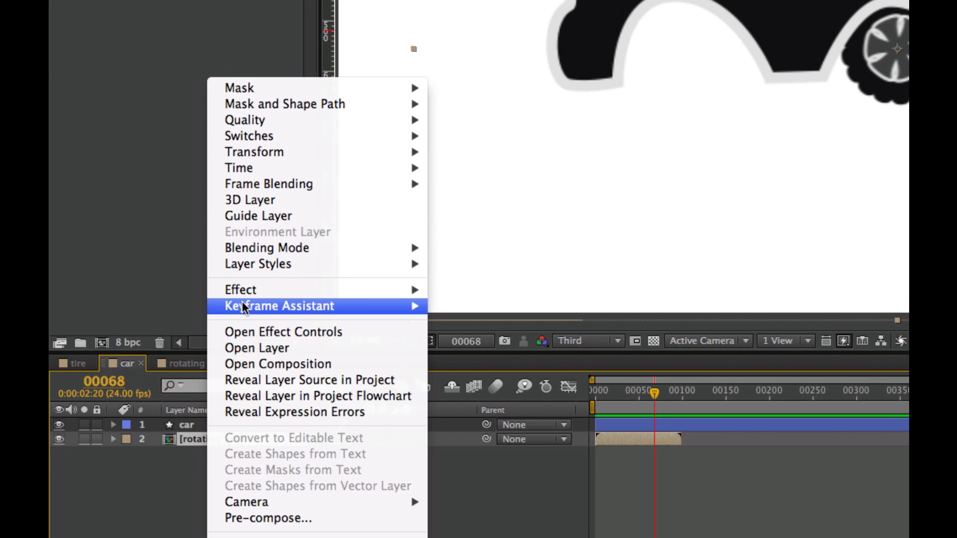
mouse_move(278, 169)
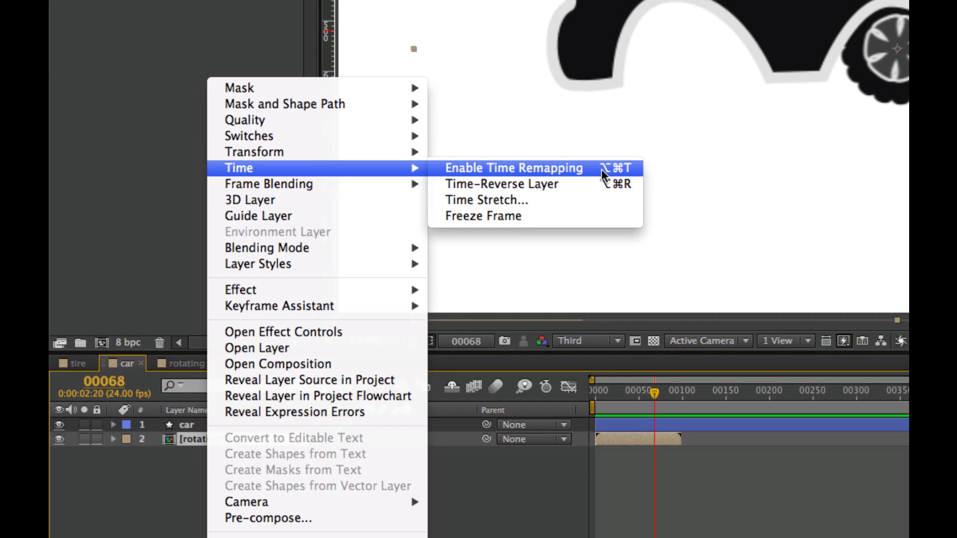
left_click(578, 172)
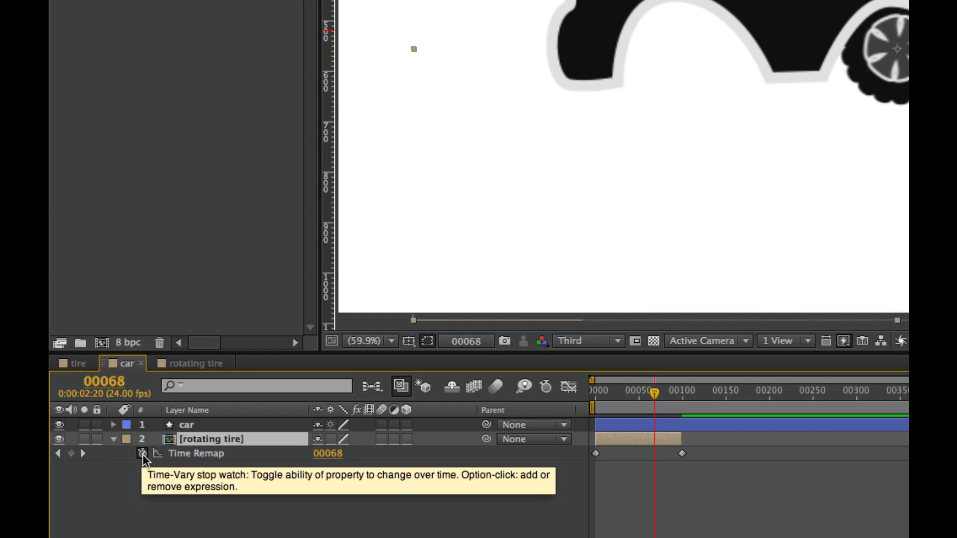
- Add a loopOut() expression to the rotating tire layer's Time Remap property
left_click(143, 453, "alt")
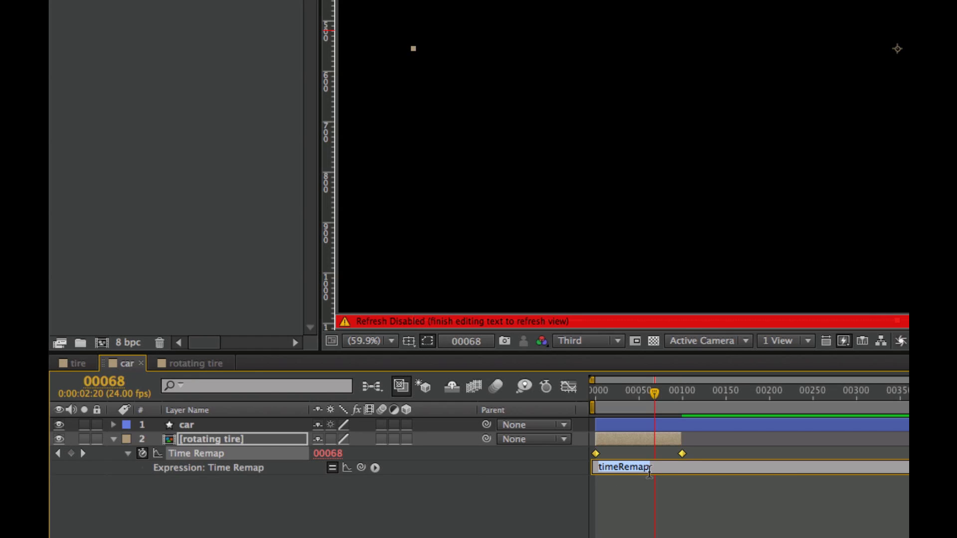
type("loop")
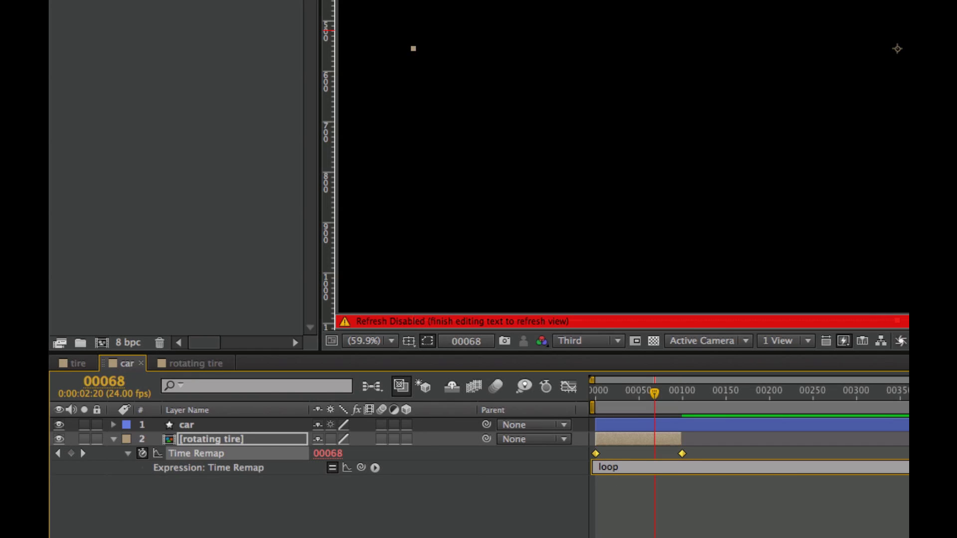
type("Out()")
left_click(680, 506)
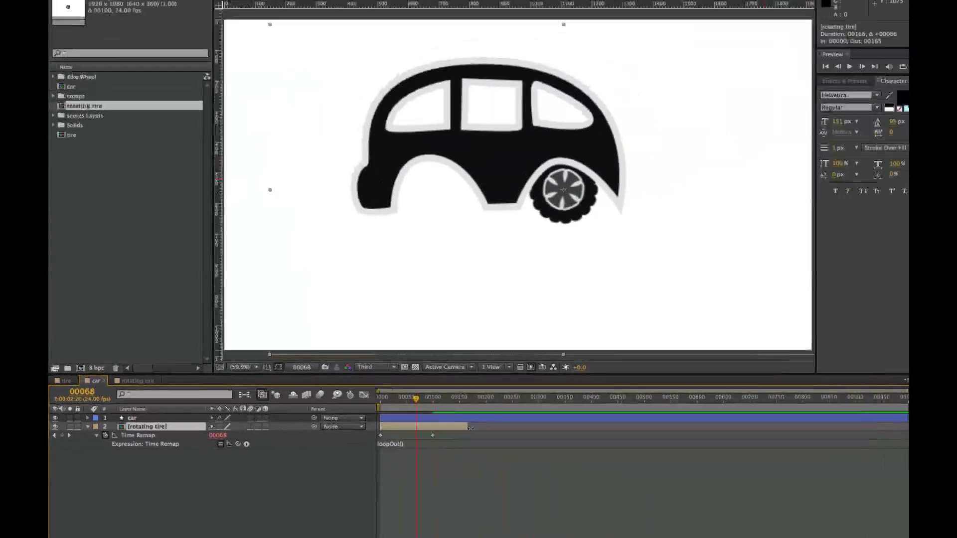
- Drag the rotating tire layer's out point to the end of the timeline and scrub to check the spin
left_click_drag(684, 439, 956, 446)
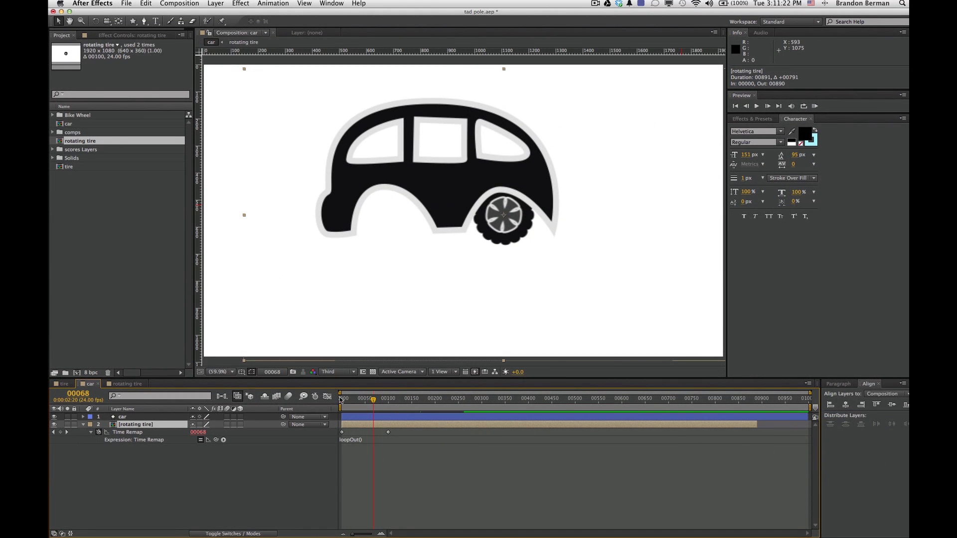
left_click(363, 402)
left_click_drag(363, 403, 342, 412)
- Run a RAM Preview of the looping tire, stop it, and inspect the last Time Remap keyframe
key("space")
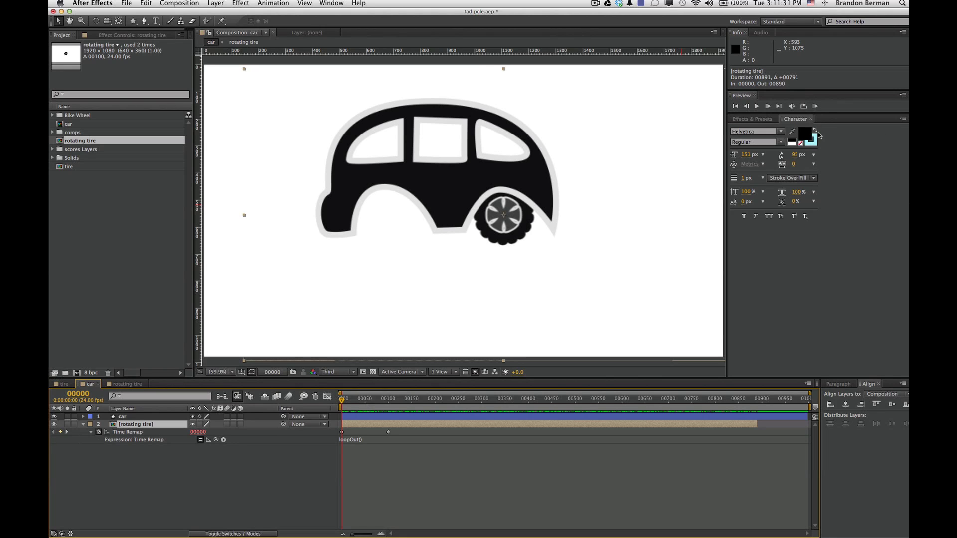
left_click(815, 107)
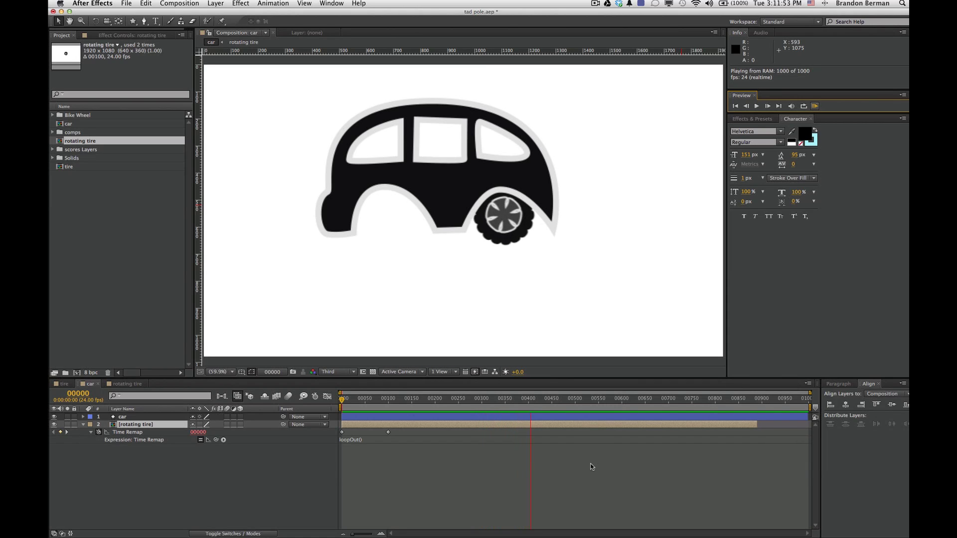
key("space")
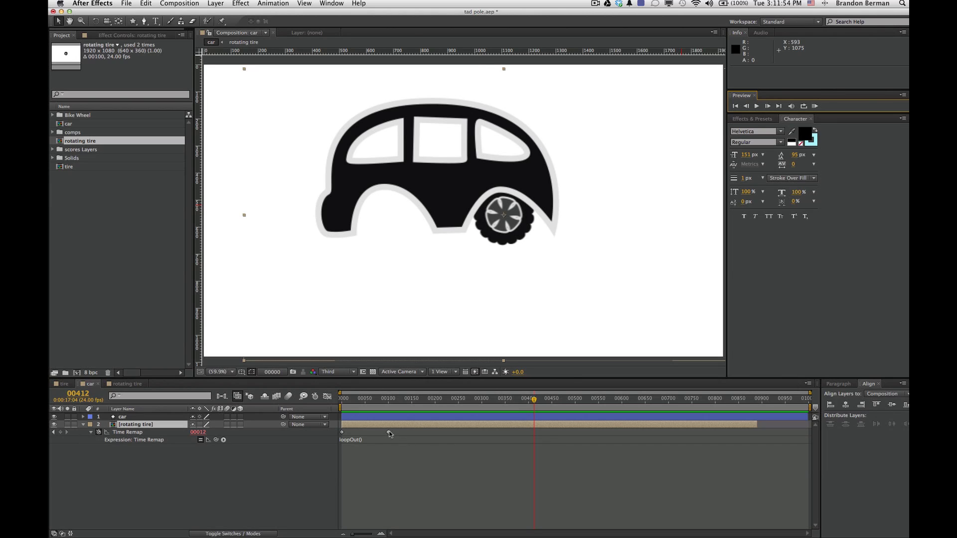
left_click_drag(389, 434, 388, 433)
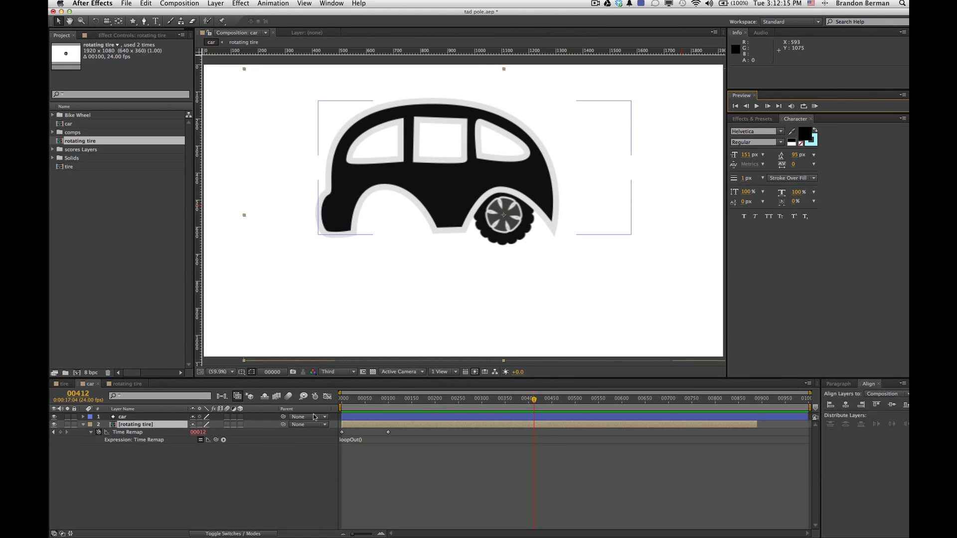
- Scrub the timeline to frame 93 to check the loop, then collapse the tire layer's properties
left_click_drag(343, 405, 480, 409)
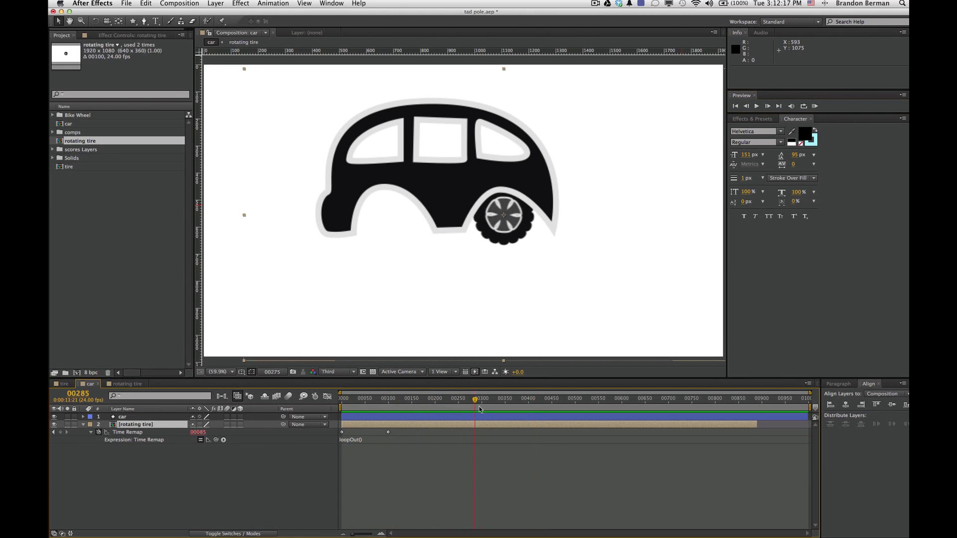
left_click(355, 403)
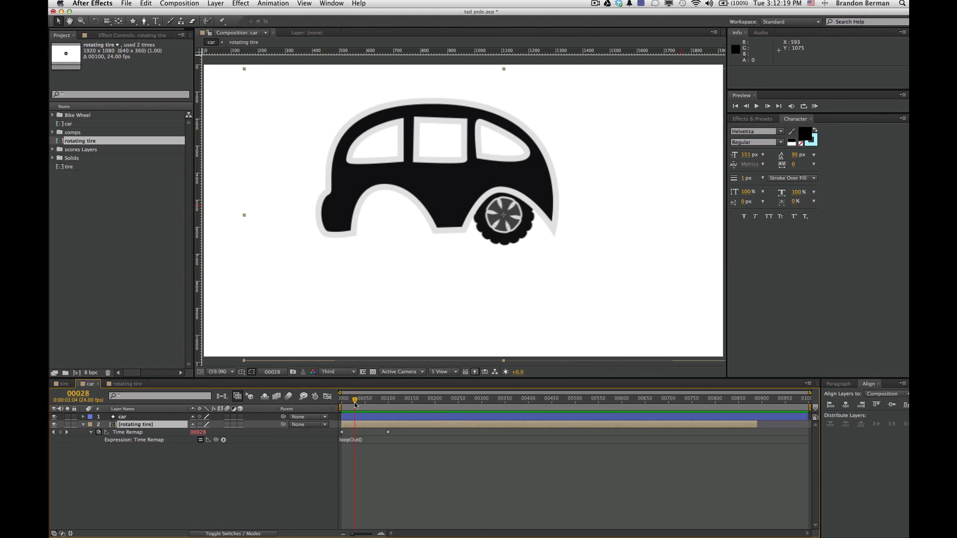
left_click_drag(356, 404, 385, 404)
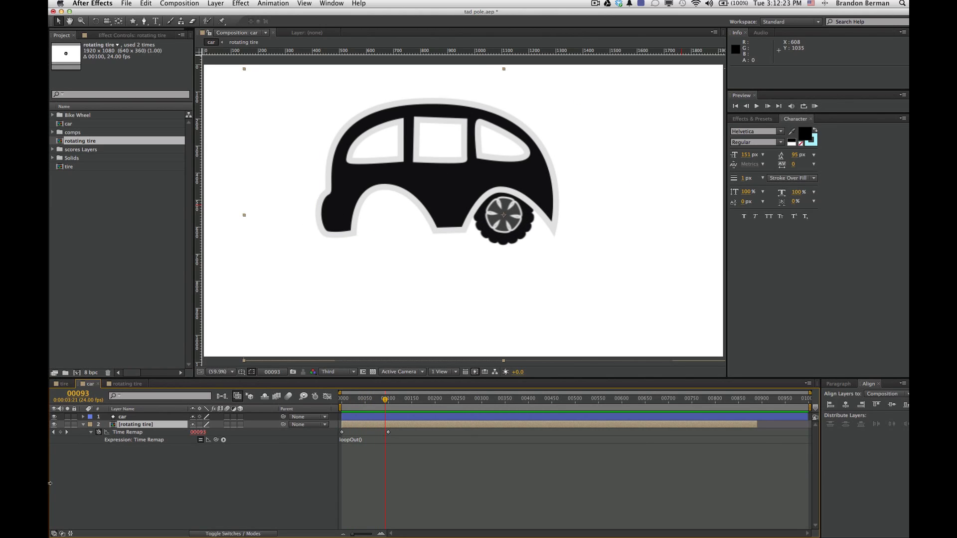
left_click(82, 425)
right_click(140, 427)
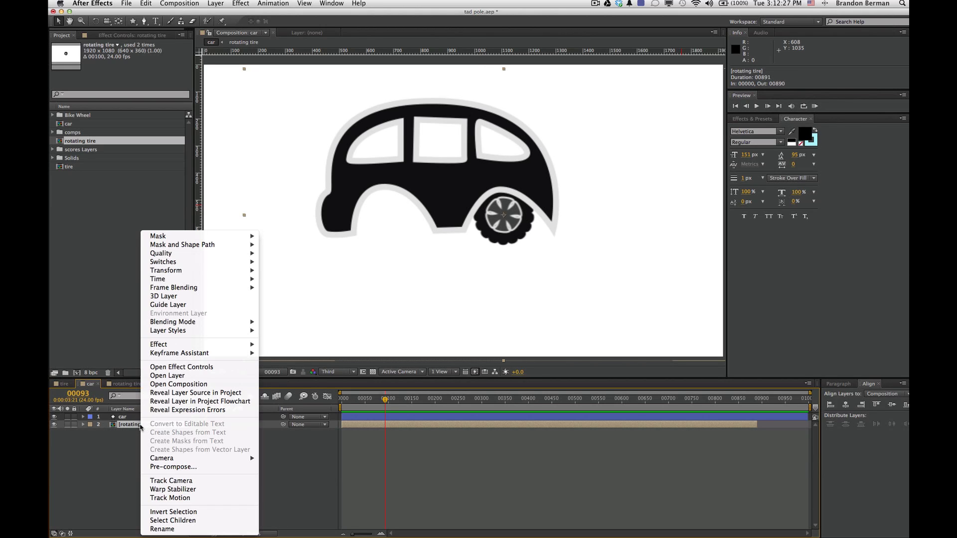
left_click(129, 444)
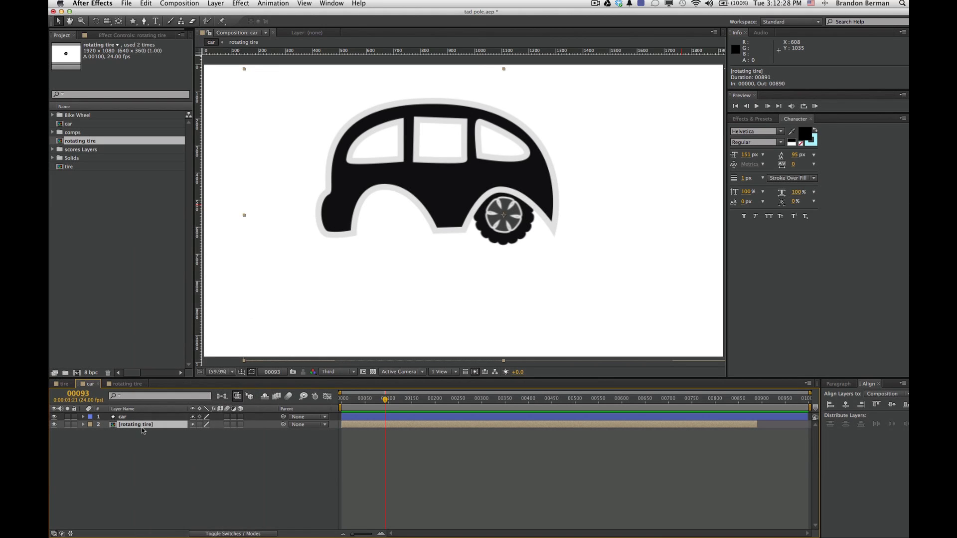
- Duplicate the rotating tire with Cmd+D and drag the copy down into the left wheel arch
key("super+d")
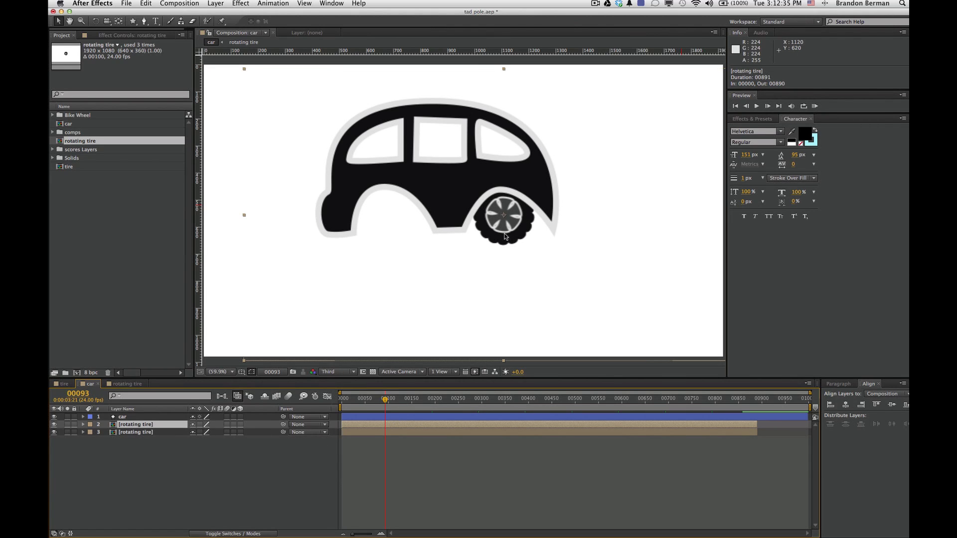
left_click_drag(479, 234, 392, 231)
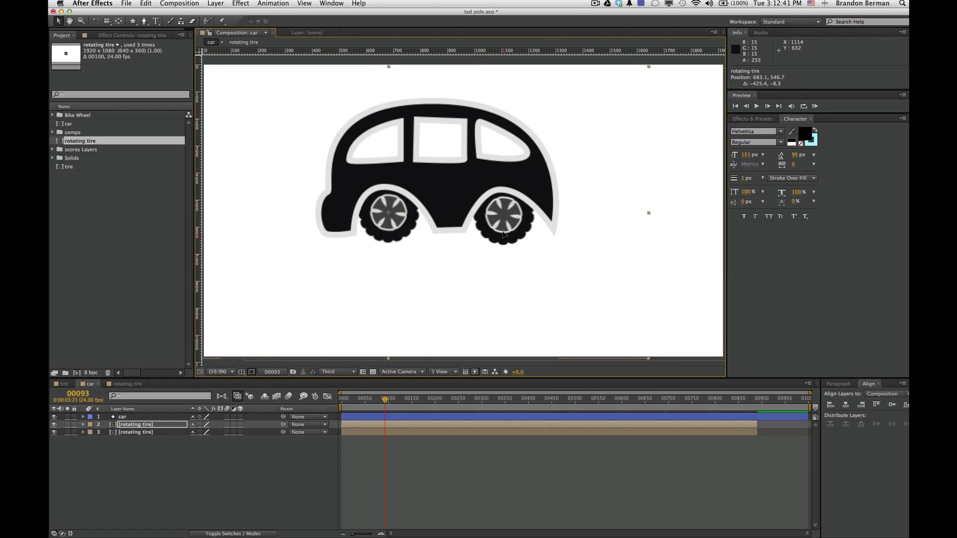
left_click_drag(503, 232, 508, 240)
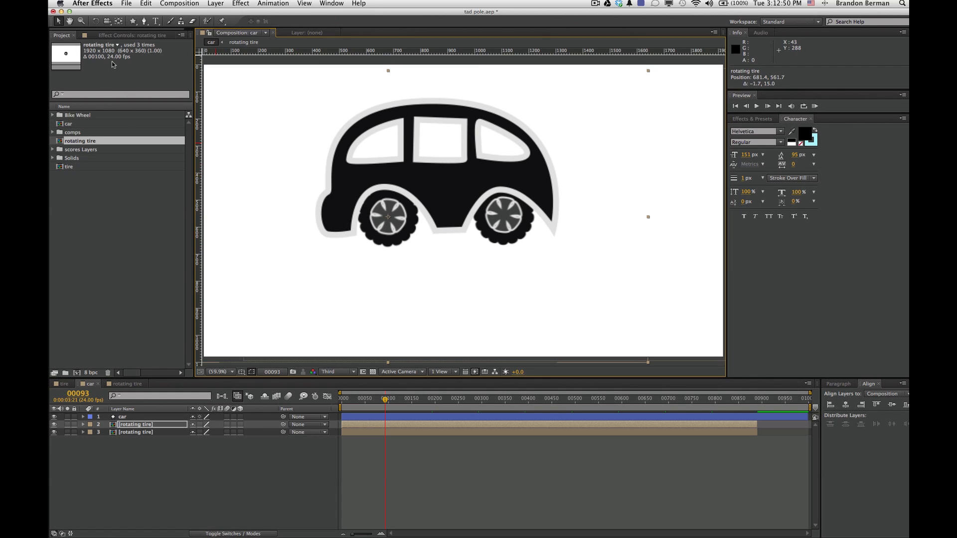
- Scale the layer 2 rotating tire to 117% and nudge it to fit the left arch
left_click(381, 401)
left_click_drag(375, 404, 339, 401)
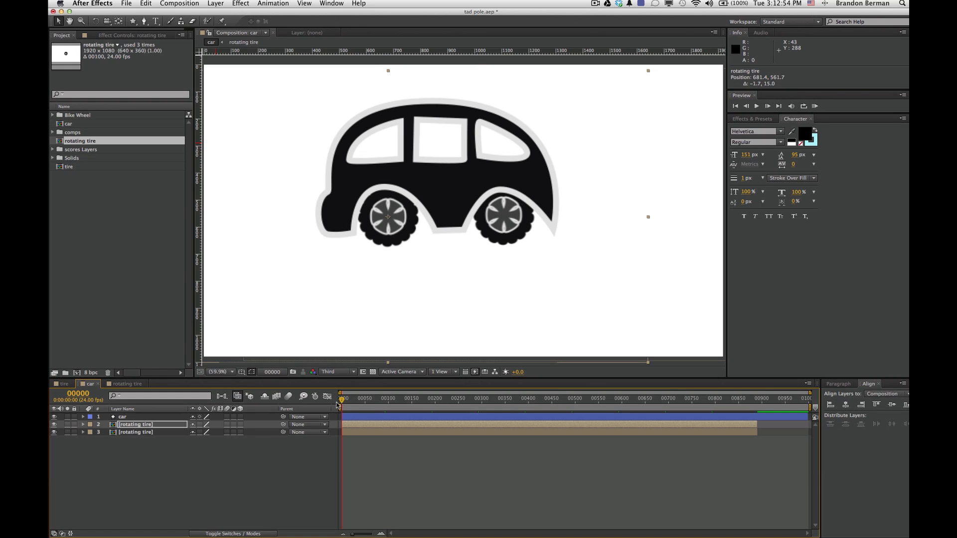
left_click(126, 427)
key("s")
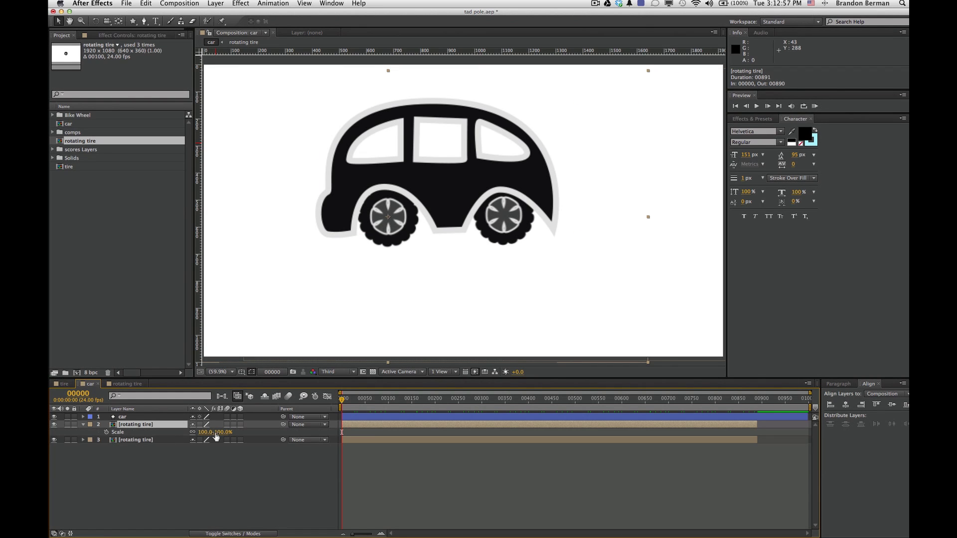
left_click_drag(205, 437, 212, 432)
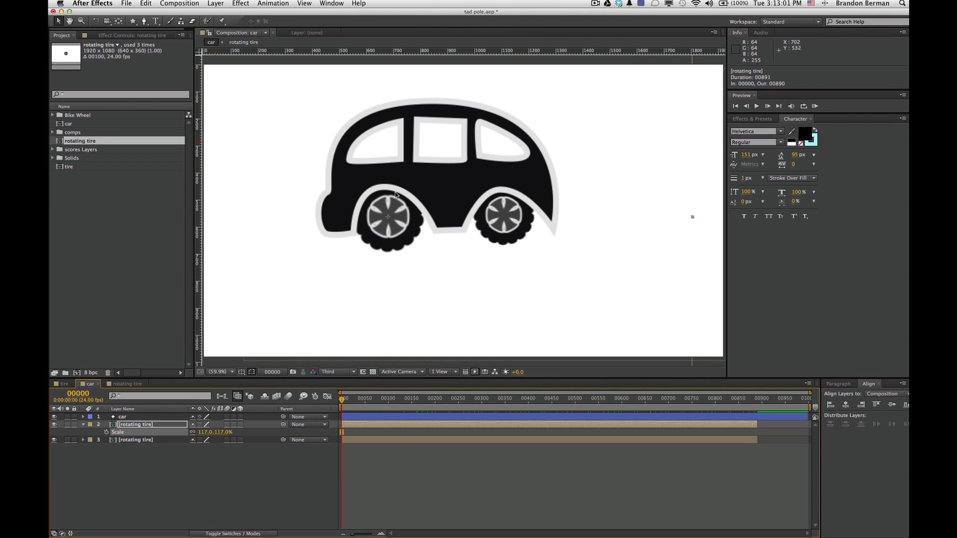
left_click_drag(398, 216, 393, 221)
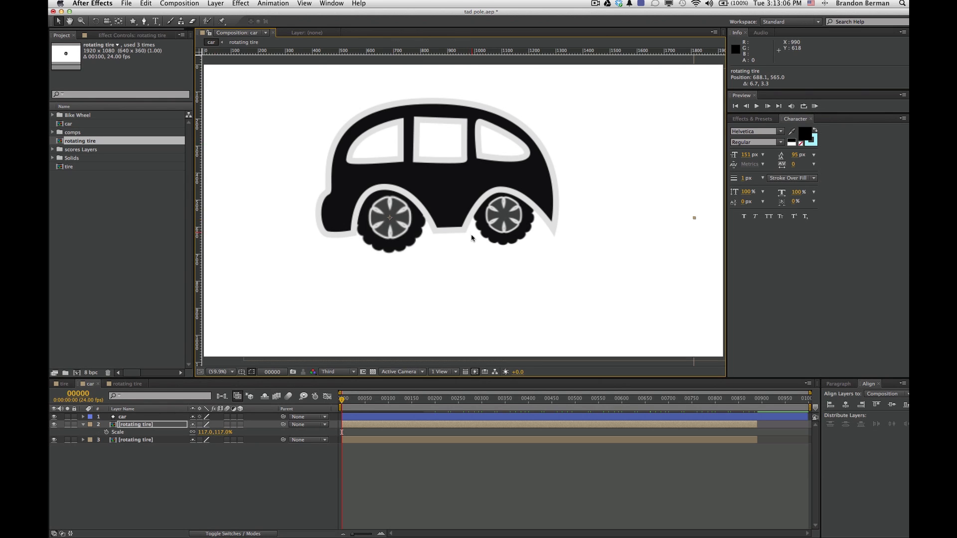
scroll(473, 235, "up", 2)
scroll(374, 279, "down", 2)
scroll(375, 276, "up", 2)
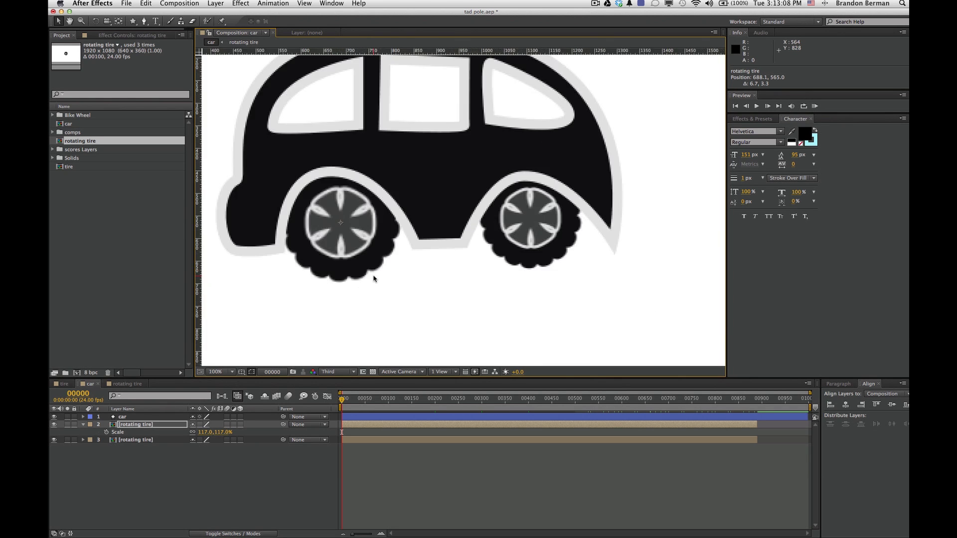
scroll(376, 278, "down", 2)
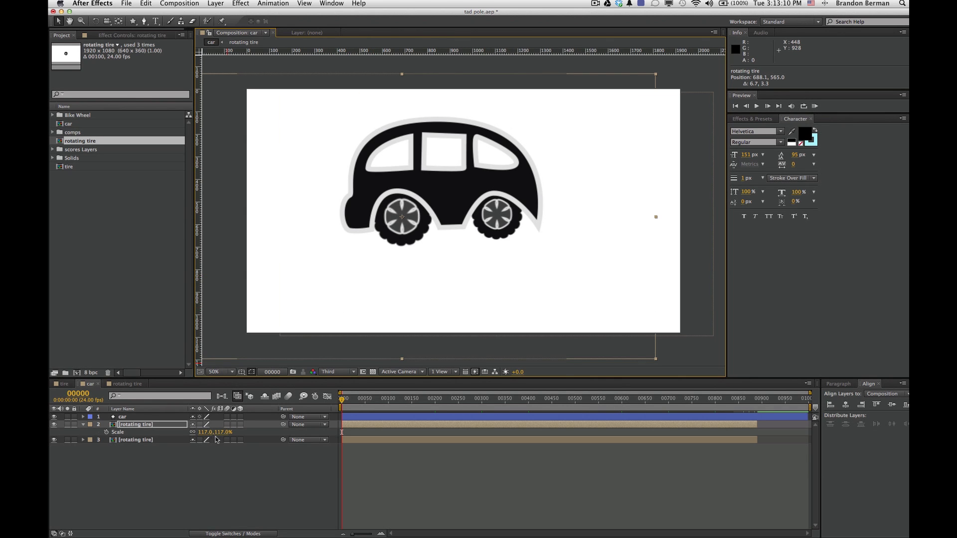
- Set the layer 3 rotating tire's Scale to 117% as well
left_click(121, 441)
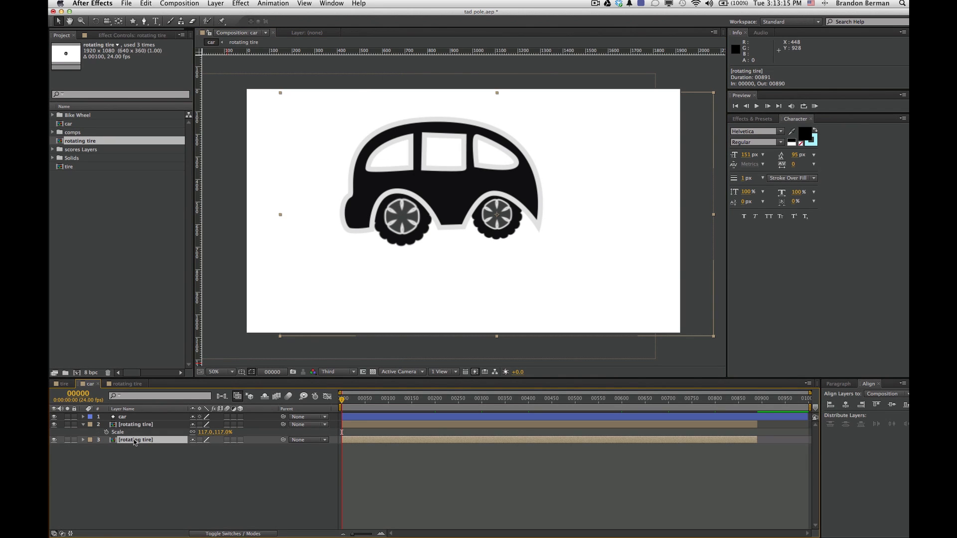
key("s")
left_click(206, 447)
type("117.0,117.0")
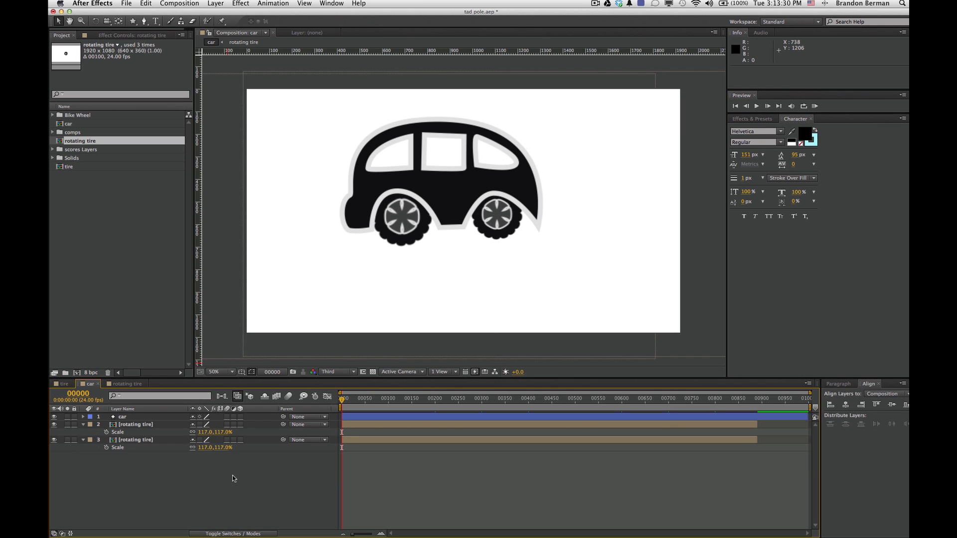
left_click(233, 478)
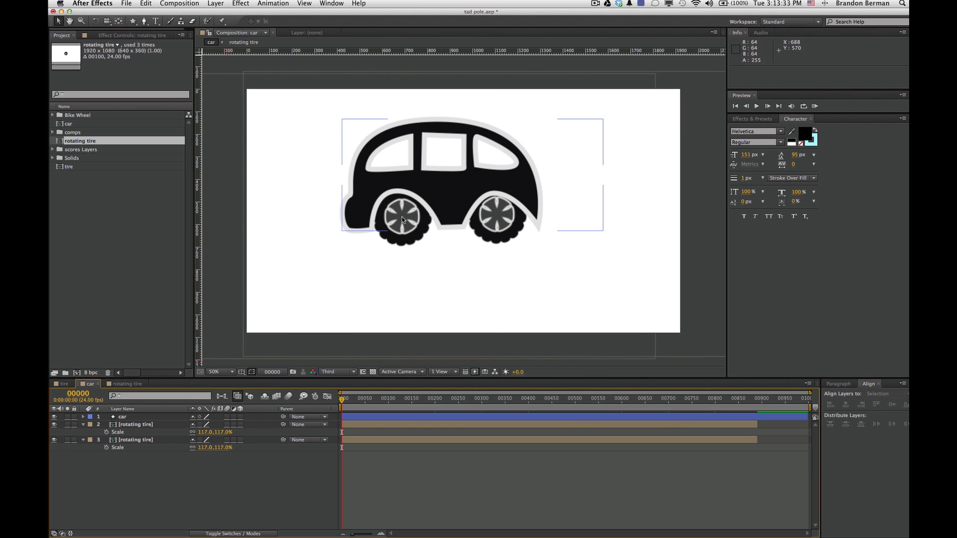
- Add a horizontal guide across the lower stage and raise it slightly
left_click_drag(343, 402, 531, 408)
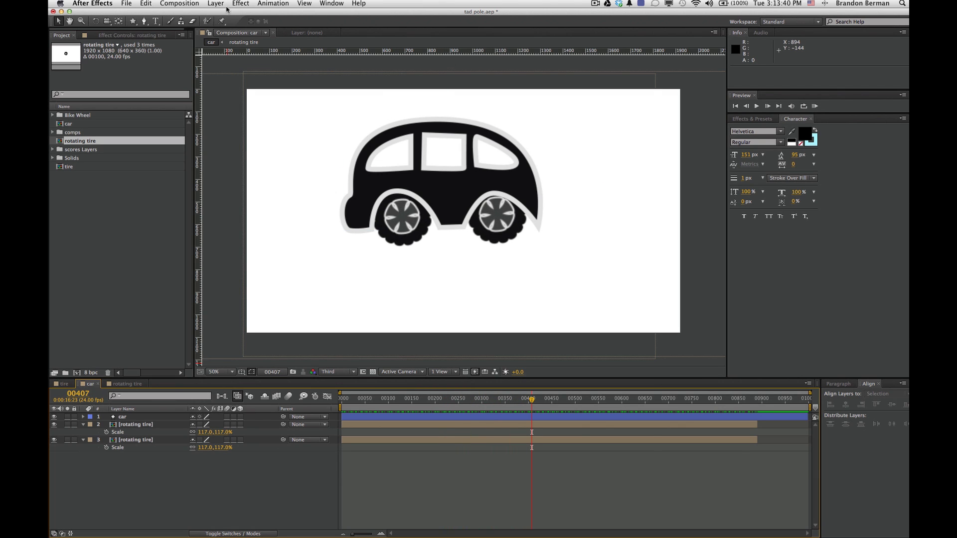
left_click(305, 4)
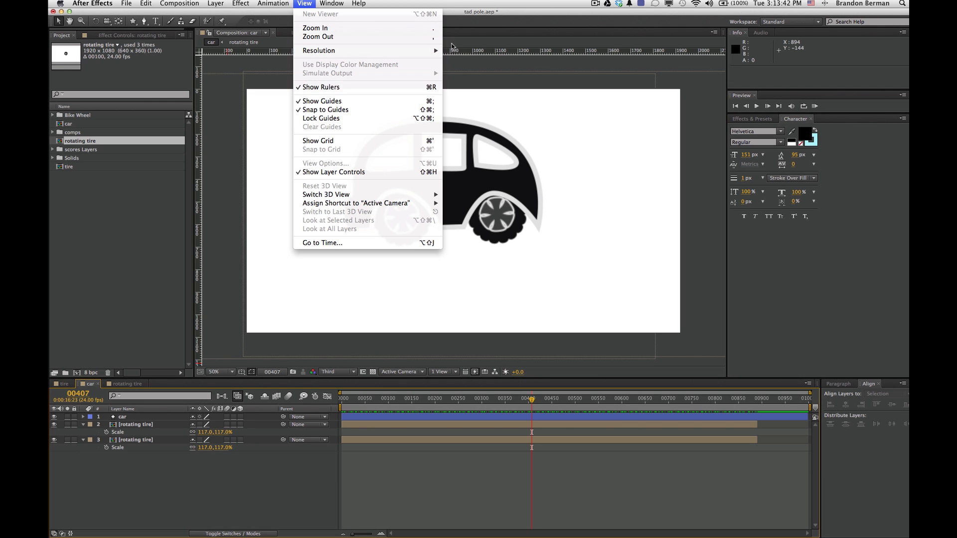
left_click(463, 55)
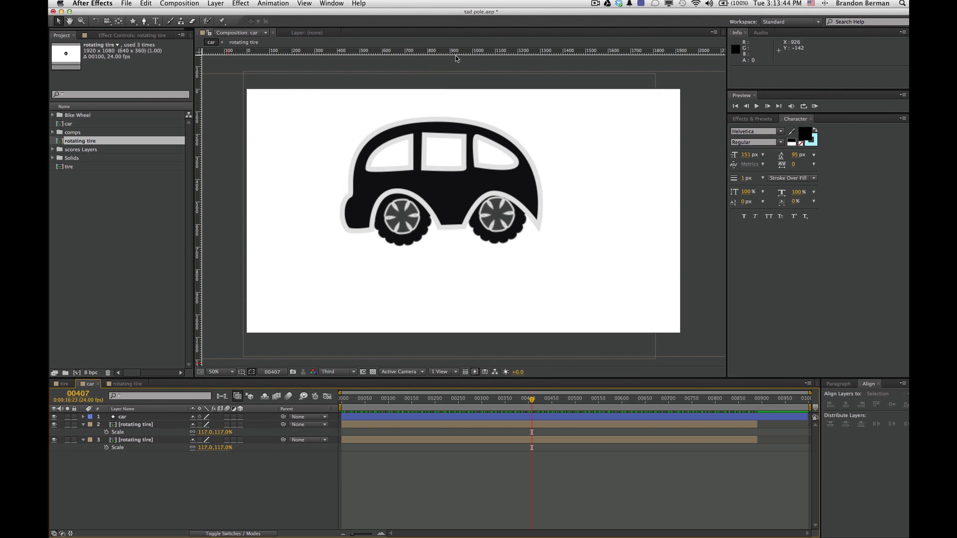
left_click_drag(456, 54, 461, 245)
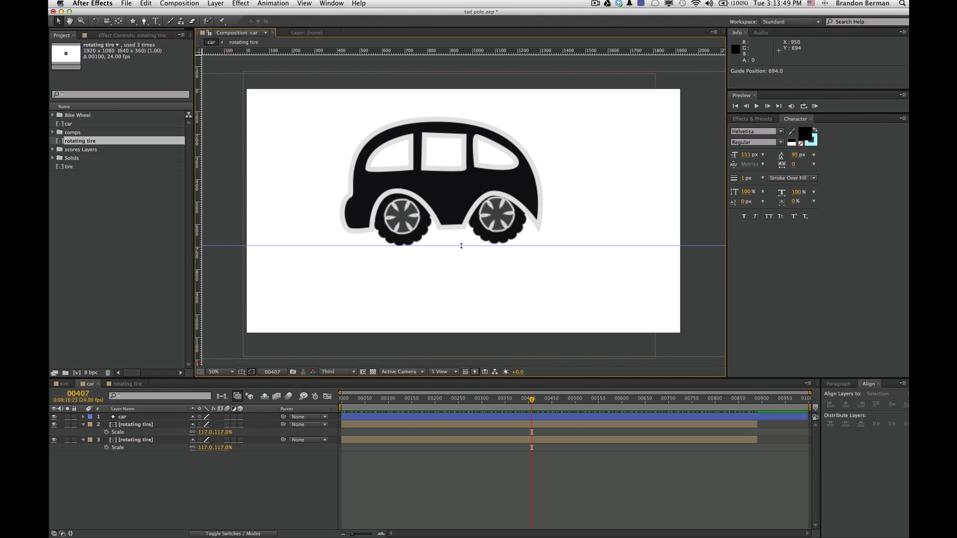
left_click_drag(461, 245, 463, 243)
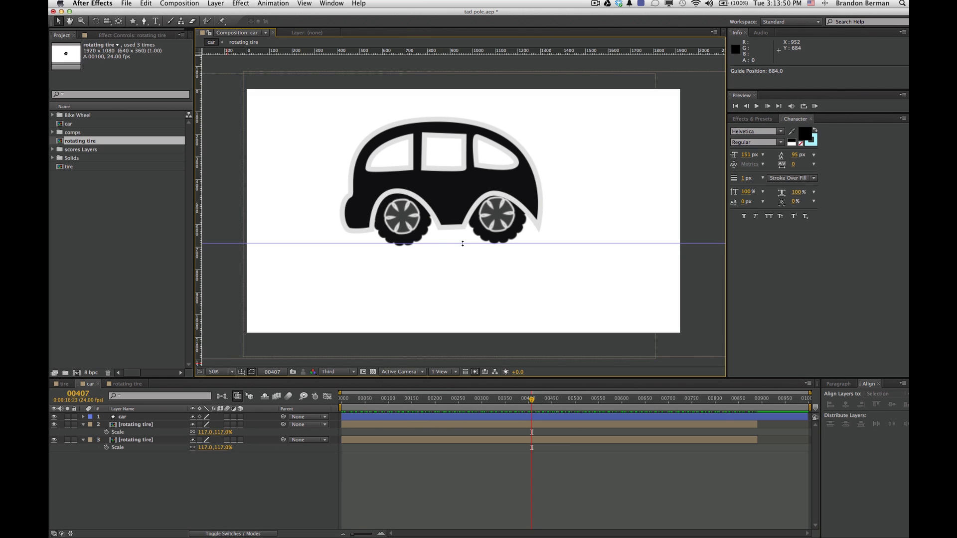
- Lift the first rotating tire layer 10 pixels up to Position 688.1, 555.0
left_click(401, 239)
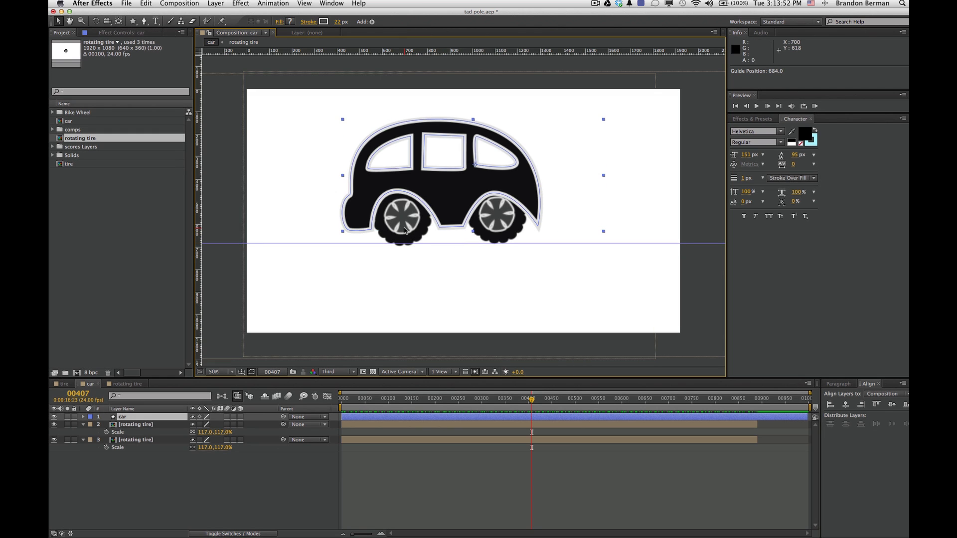
left_click(391, 425)
left_click_drag(402, 231, 402, 228)
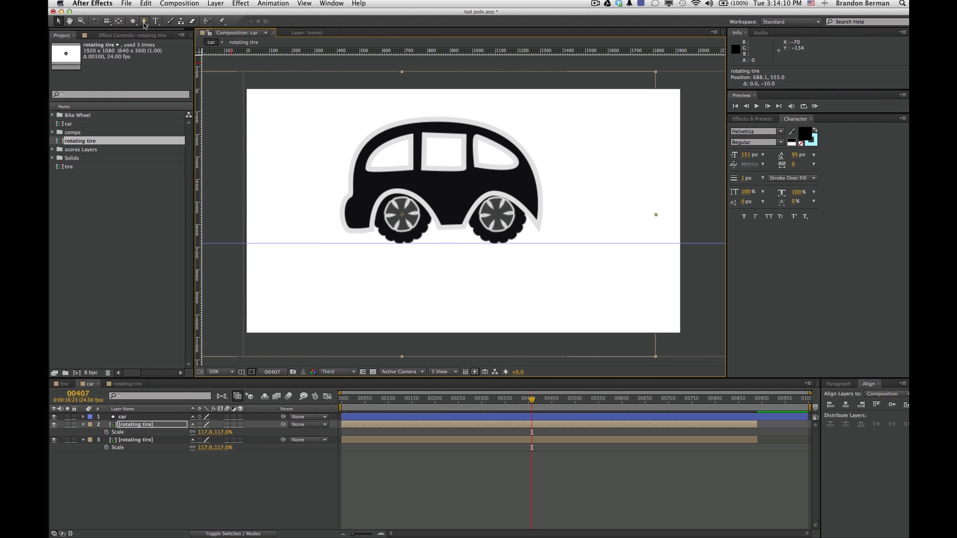
- At 50% view, draw a rectangle across the stage's lower half, replacing an accidental tire mask
left_click_drag(132, 24, 147, 30)
key("period")
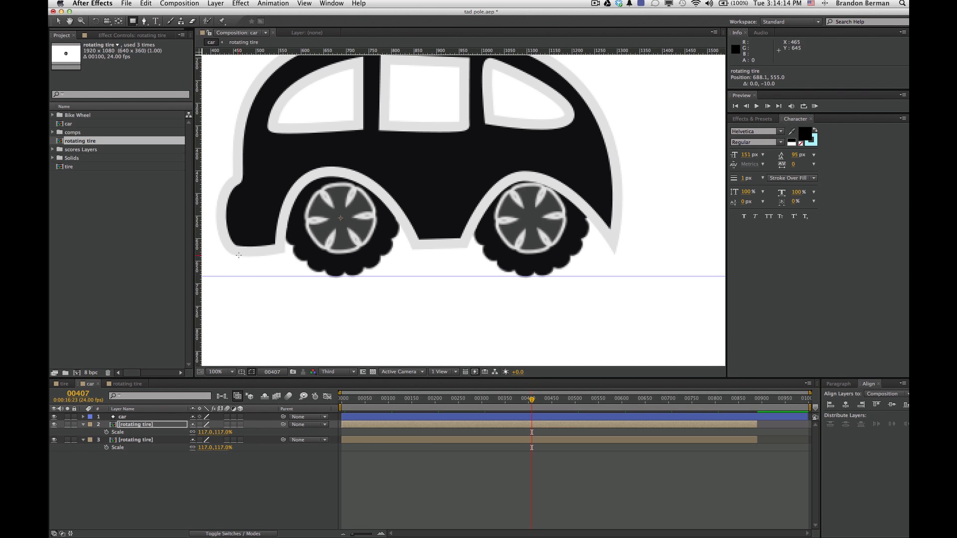
left_click(223, 372)
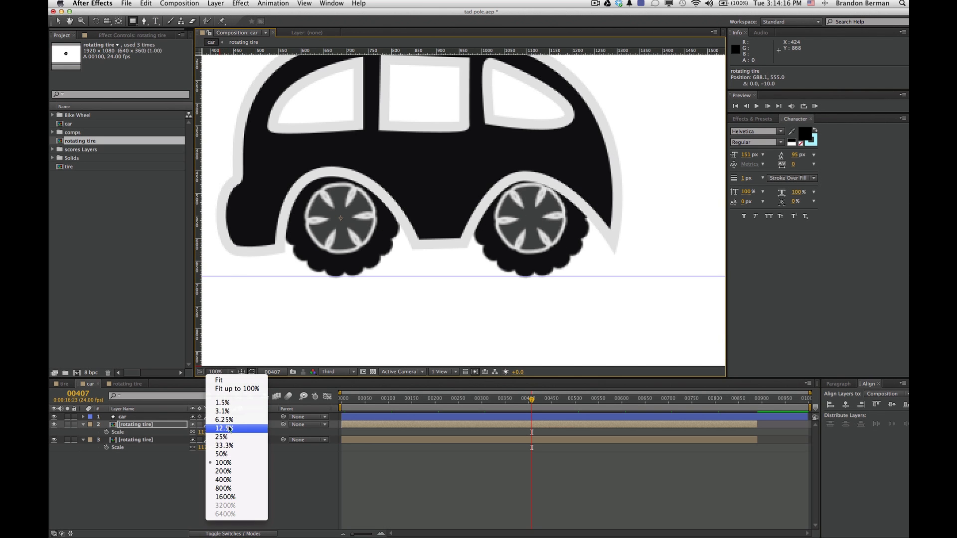
left_click(232, 456)
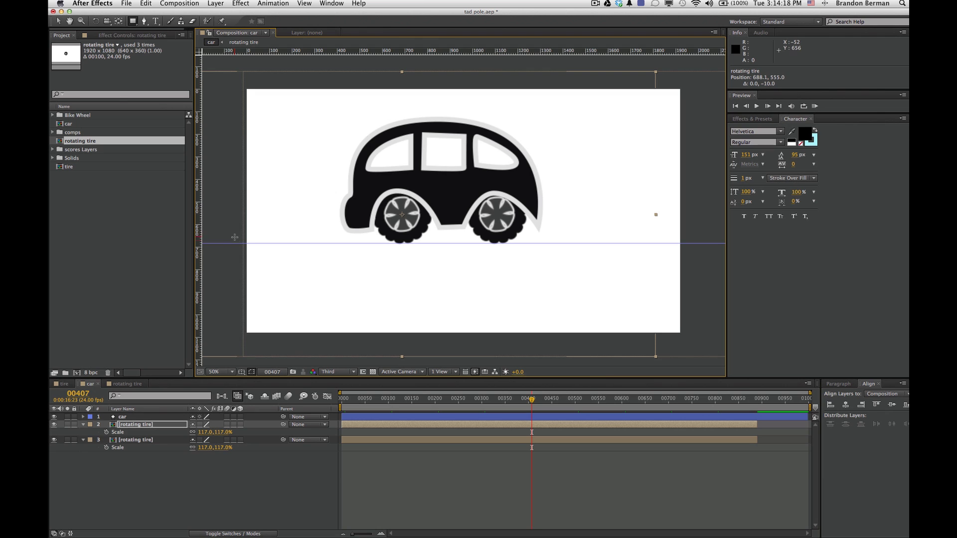
left_click_drag(238, 243, 691, 340)
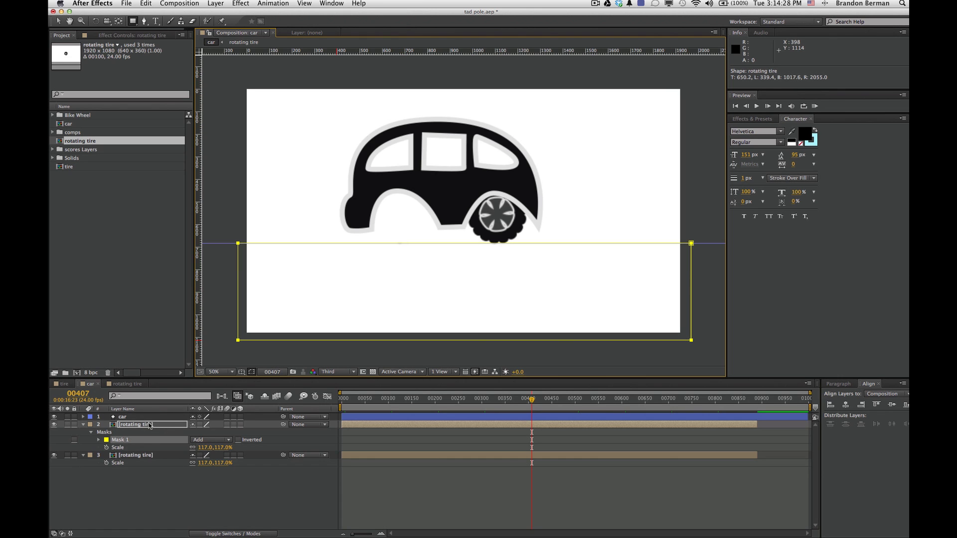
key("Delete")
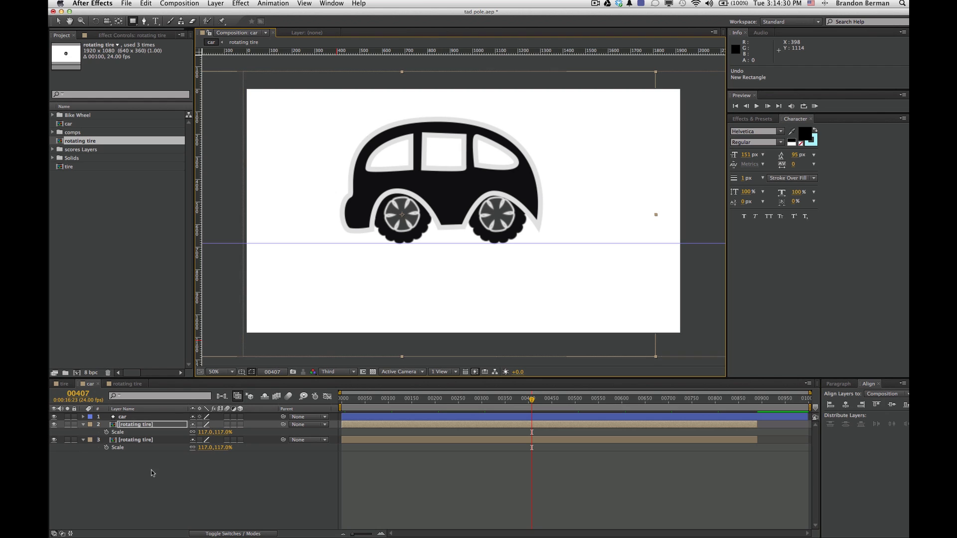
left_click(150, 454)
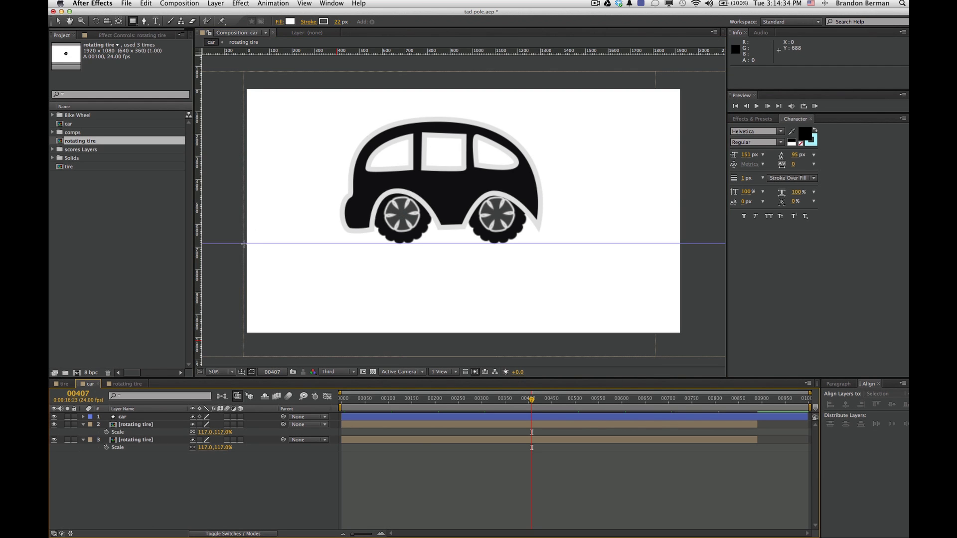
mouse_move(244, 243)
left_mouse_down()
mouse_move(293, 299)
mouse_move(566, 342)
mouse_move(690, 339)
left_mouse_up()
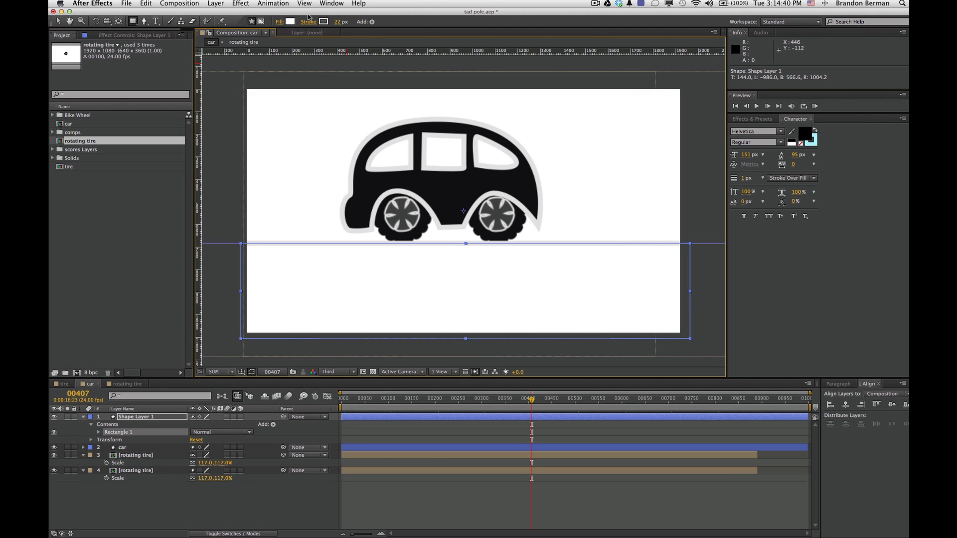
- Give the rectangle a dark grey fill and set its stroke to None
left_click(289, 22)
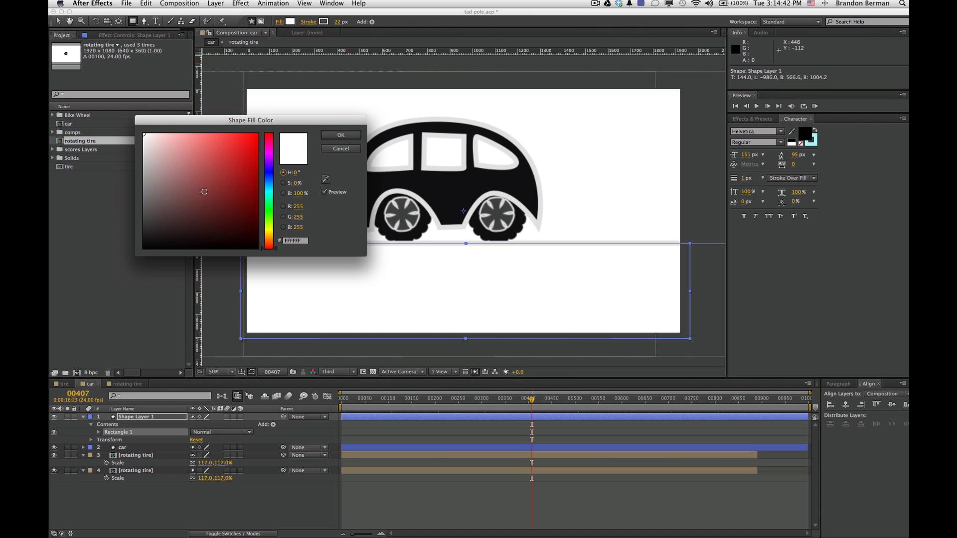
left_click_drag(204, 192, 151, 219)
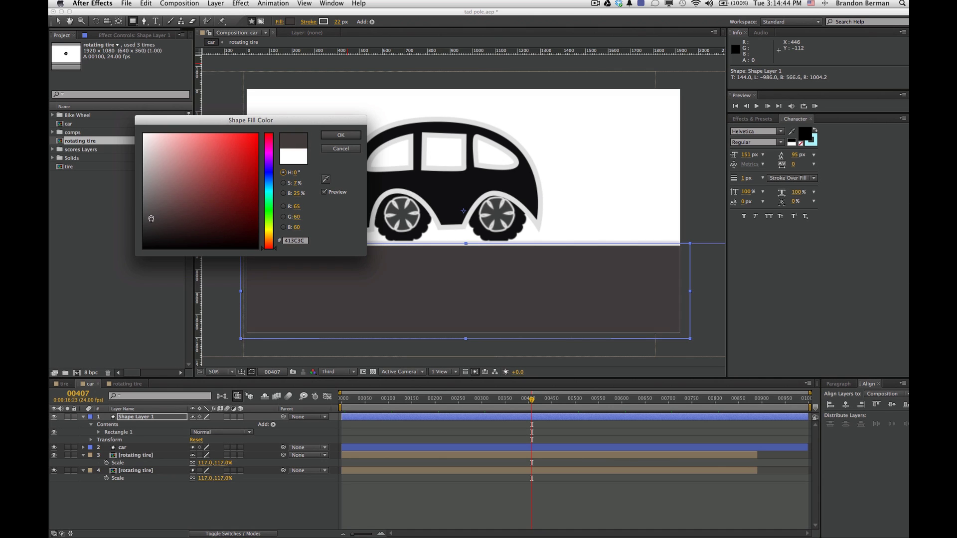
left_click(340, 135)
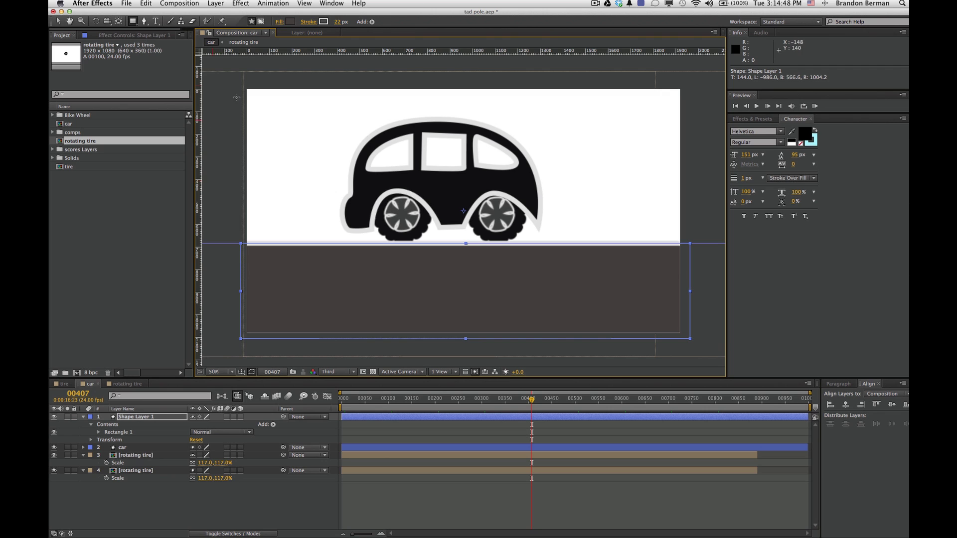
left_click(323, 22)
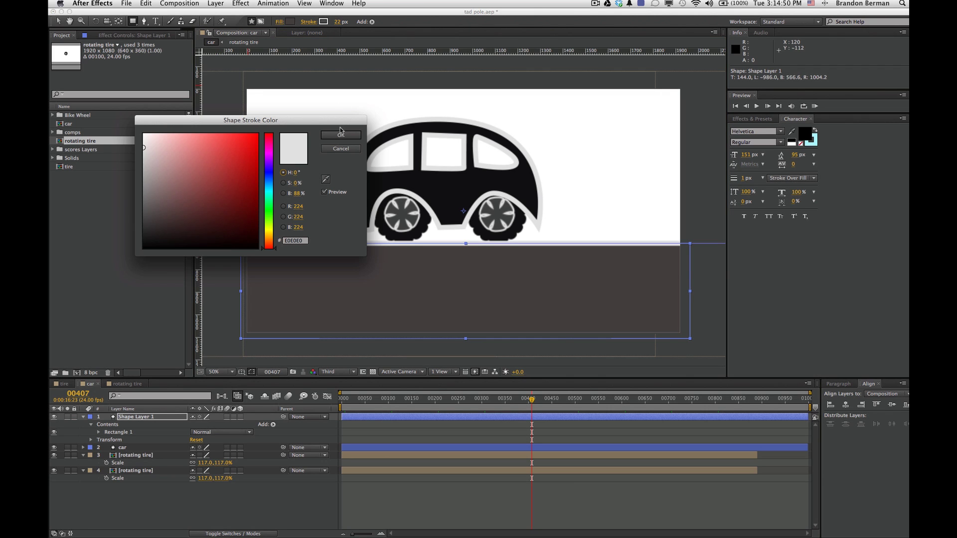
left_click(340, 149)
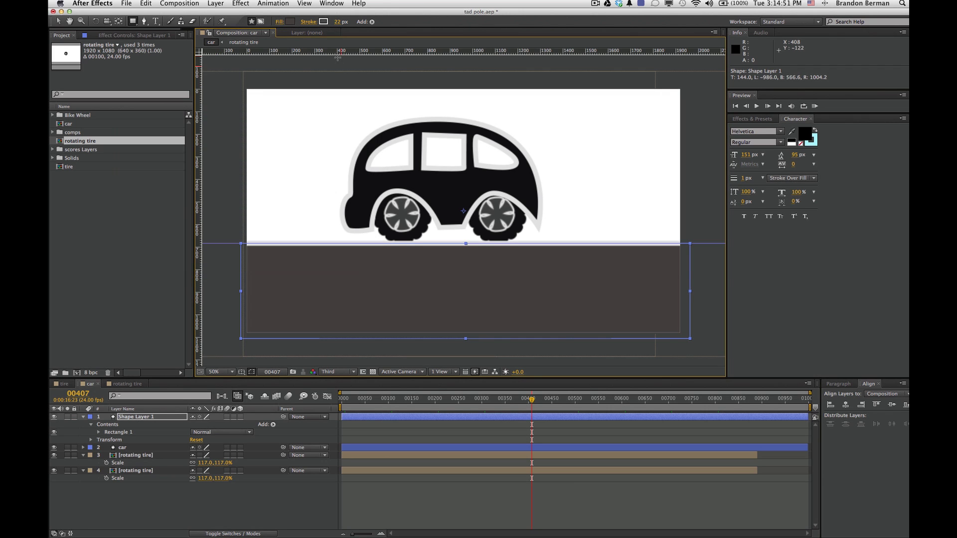
left_click(310, 22)
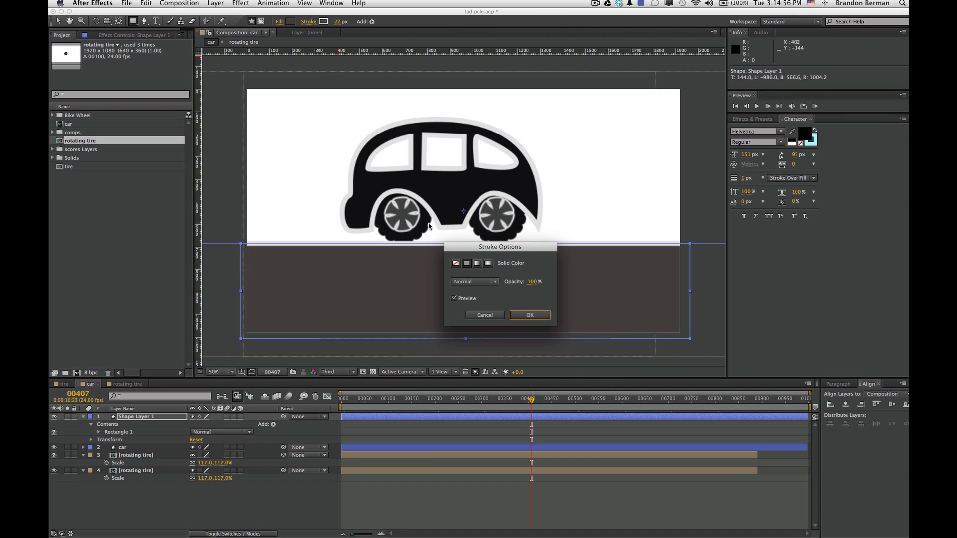
left_click(455, 262)
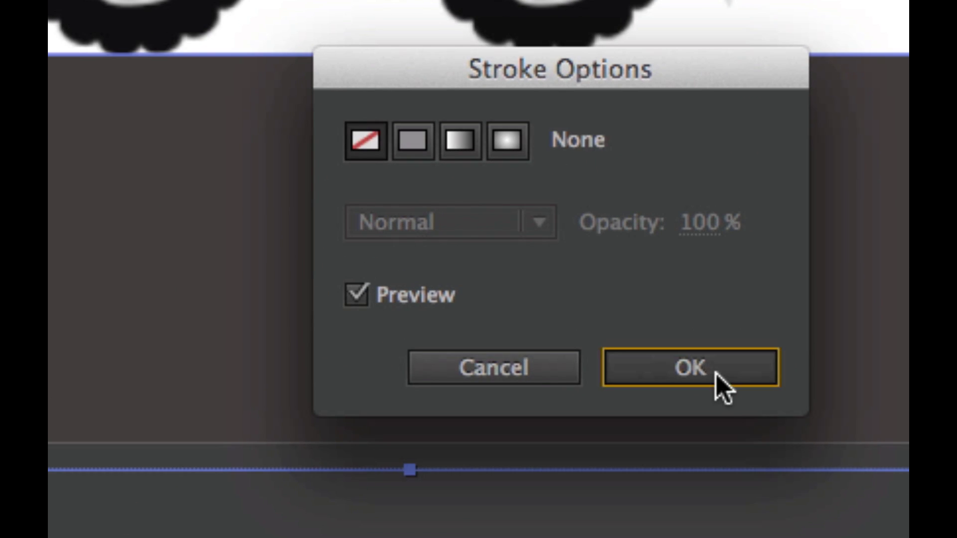
left_click(716, 374)
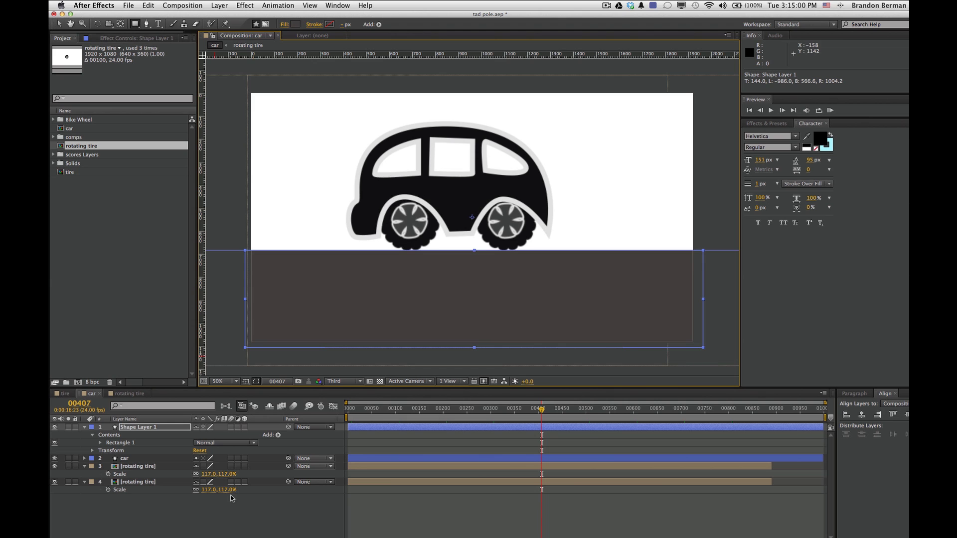
- Rename the shape layer 'street', move it to the bottom of the layer stack, and collapse properties
left_click(143, 430)
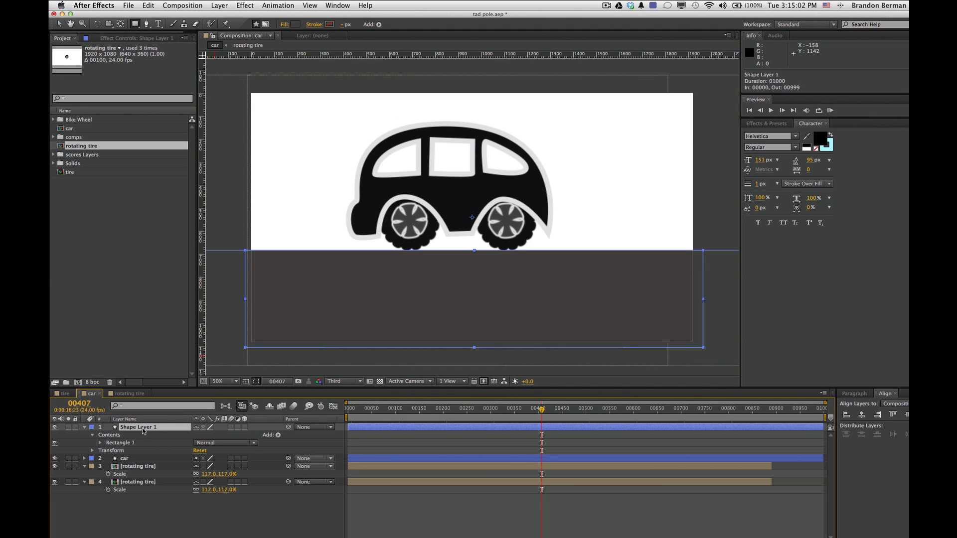
key("Return")
type("street")
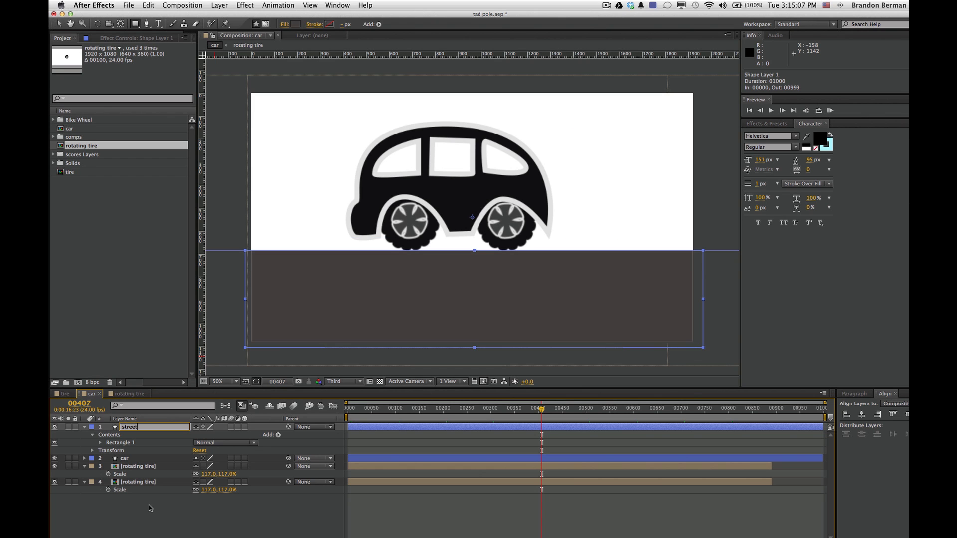
left_click(151, 508)
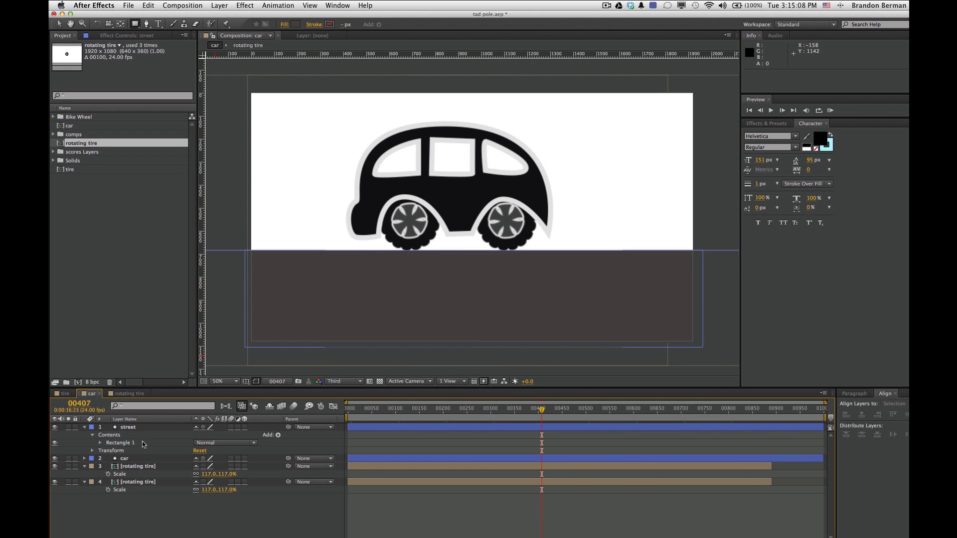
left_click_drag(139, 433, 127, 495)
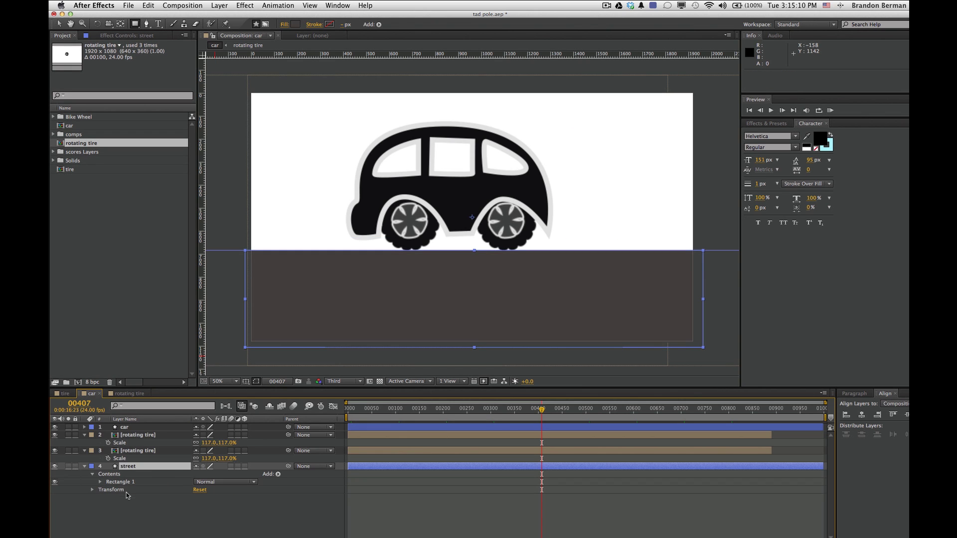
left_click(141, 522)
key("u")
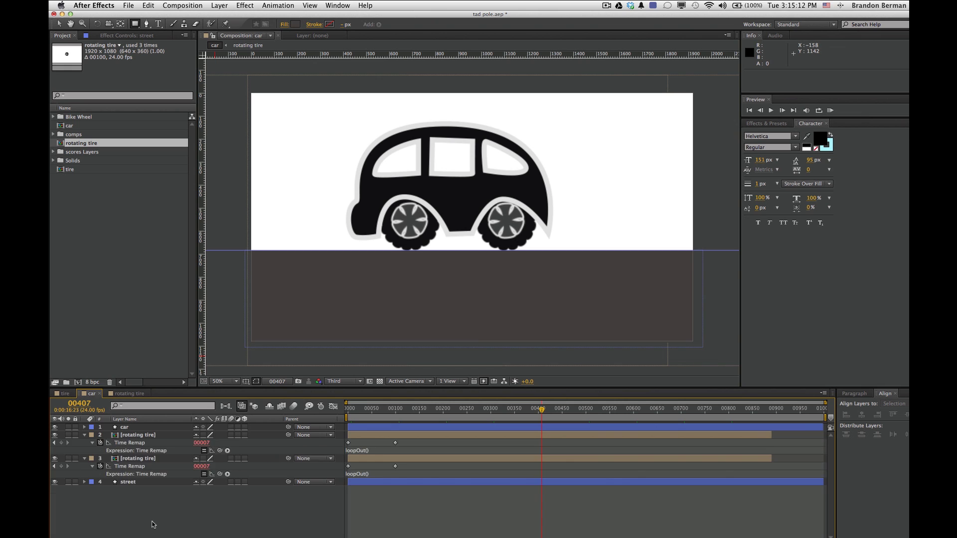
key("u")
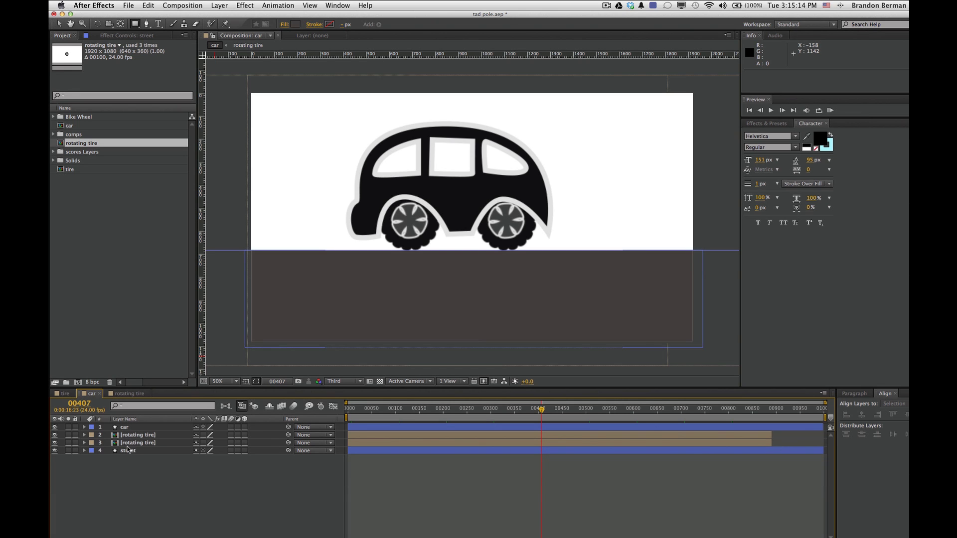
- Parent the first rotating tire layer to the car layer
left_click(141, 428)
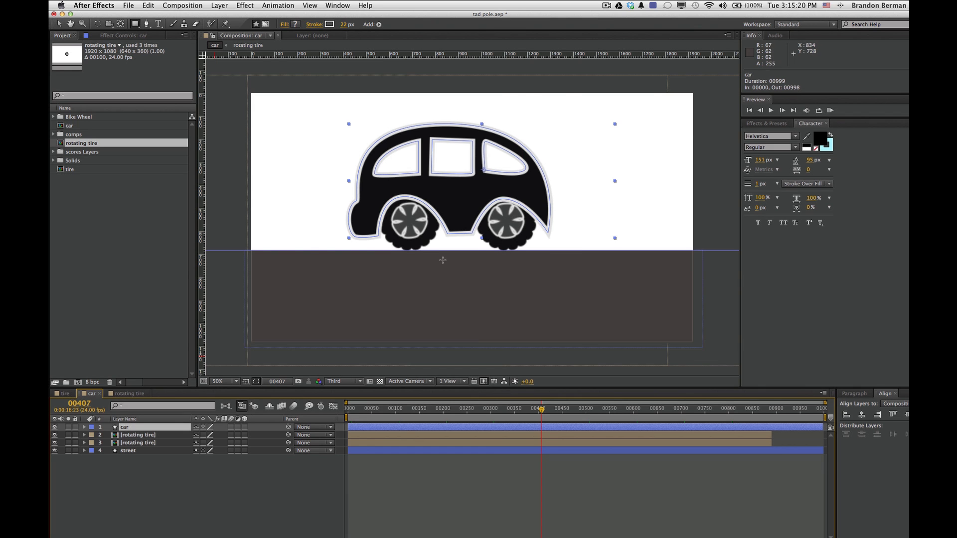
key("period")
key("period")
key("comma")
key("comma")
left_click(158, 437)
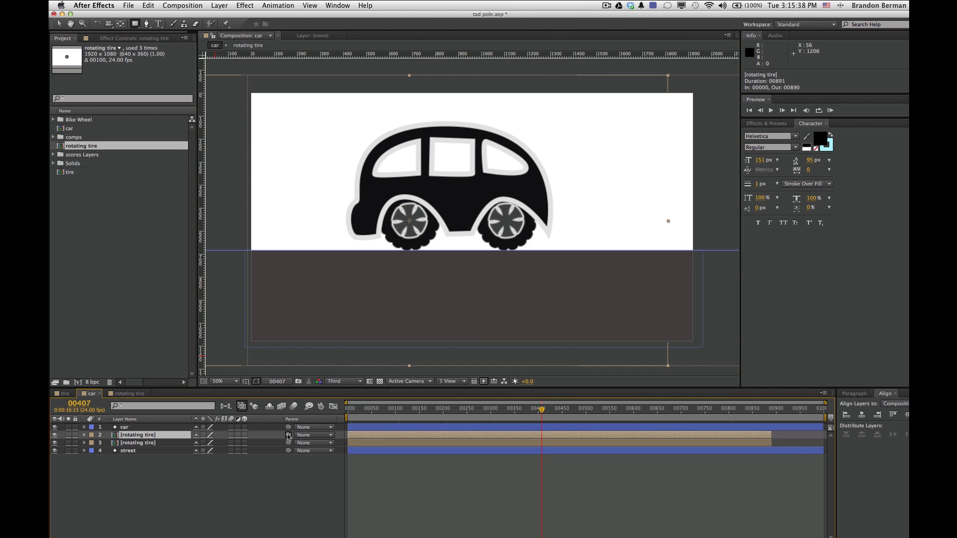
left_click_drag(287, 435, 158, 428)
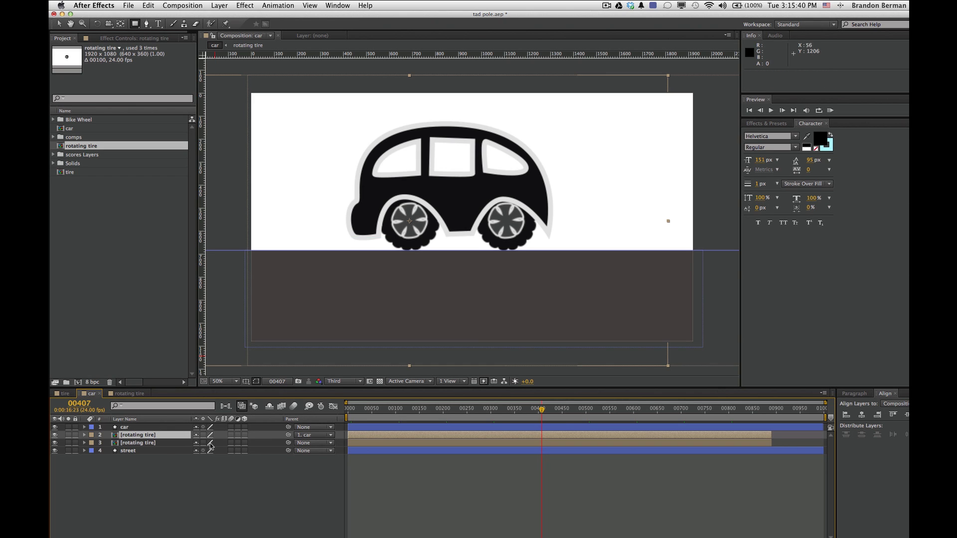
- Set layer 3 rotating tire's Parent to 1. car and return the playhead to frame 0
left_click(165, 443)
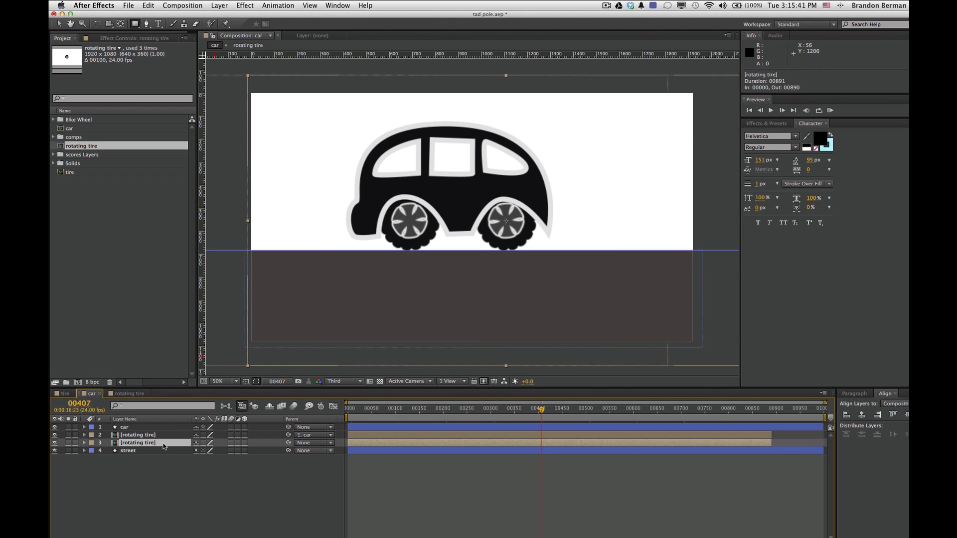
left_click(328, 443)
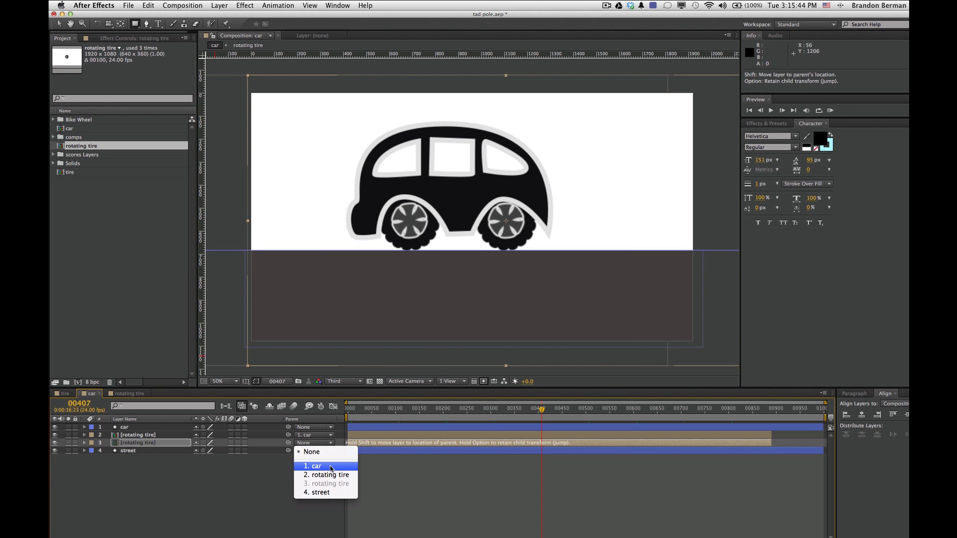
left_click(331, 466)
left_click(364, 413)
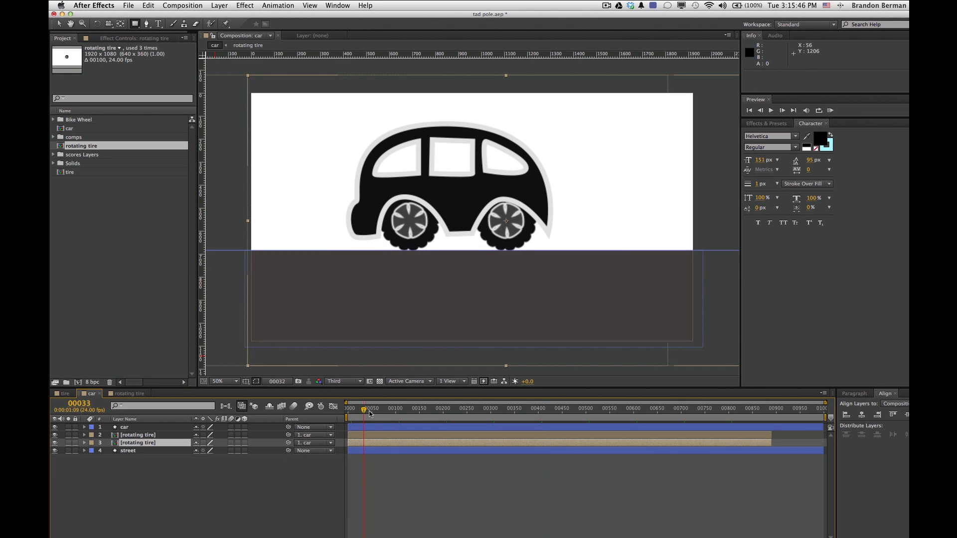
left_click_drag(369, 413, 349, 417)
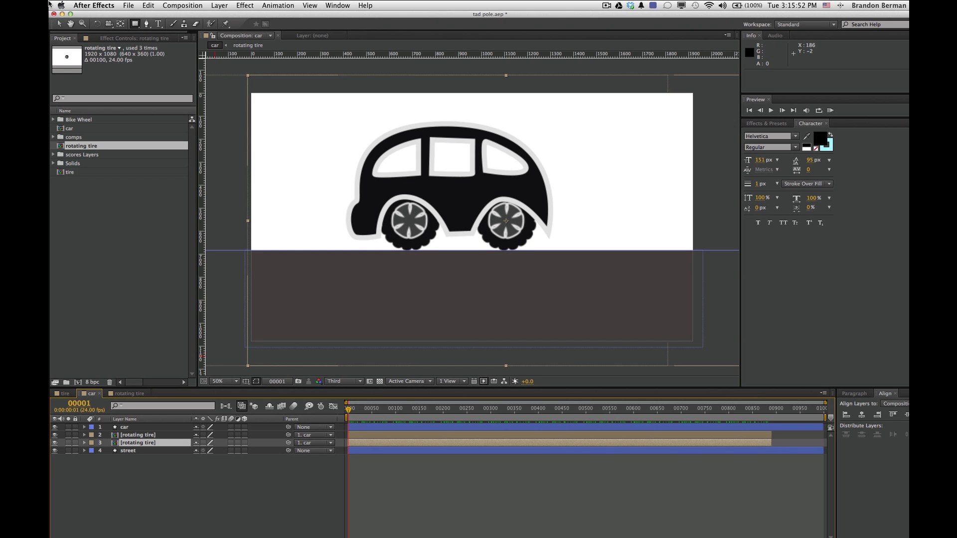
- Drag the car left off the stage and nudge it with Shift+Left to position -304, 333.2
left_click(60, 23)
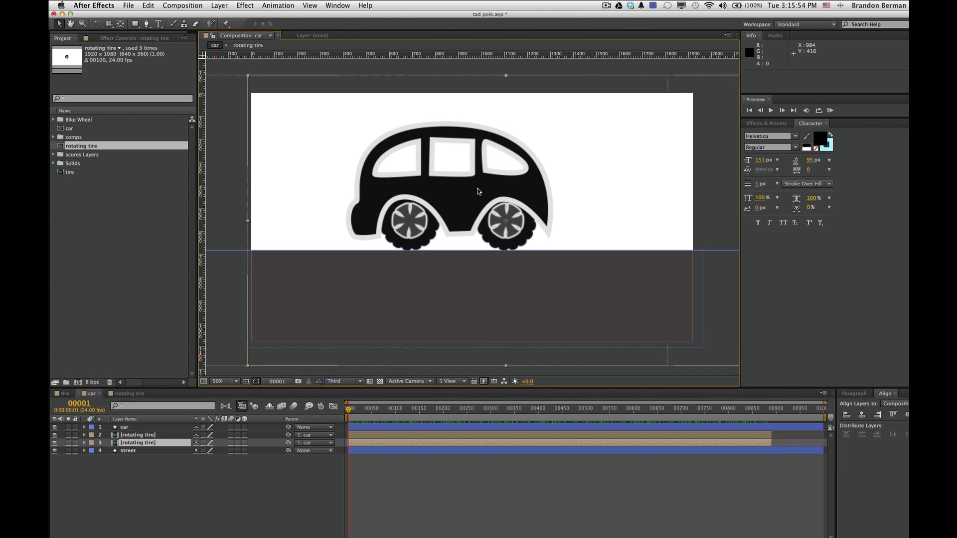
left_click(451, 225)
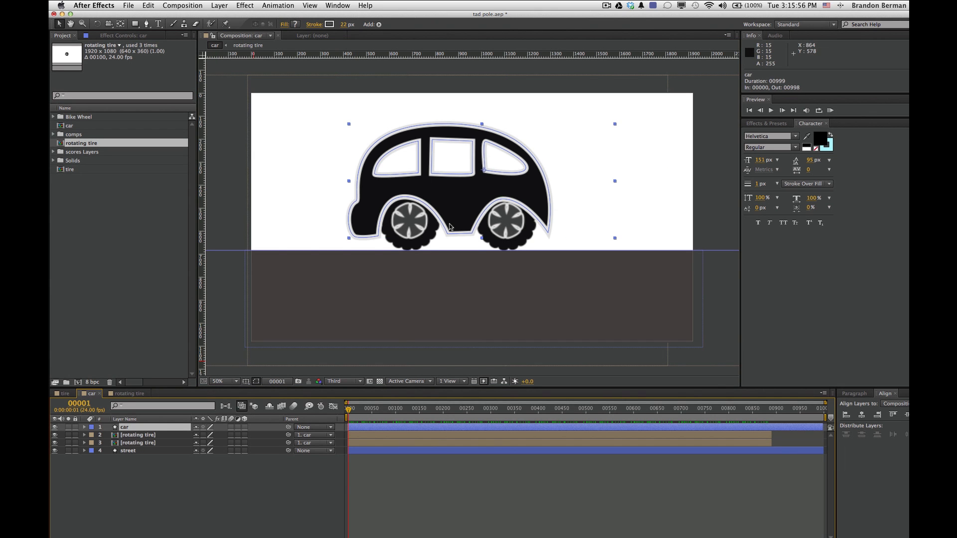
left_click_drag(458, 209, 210, 206)
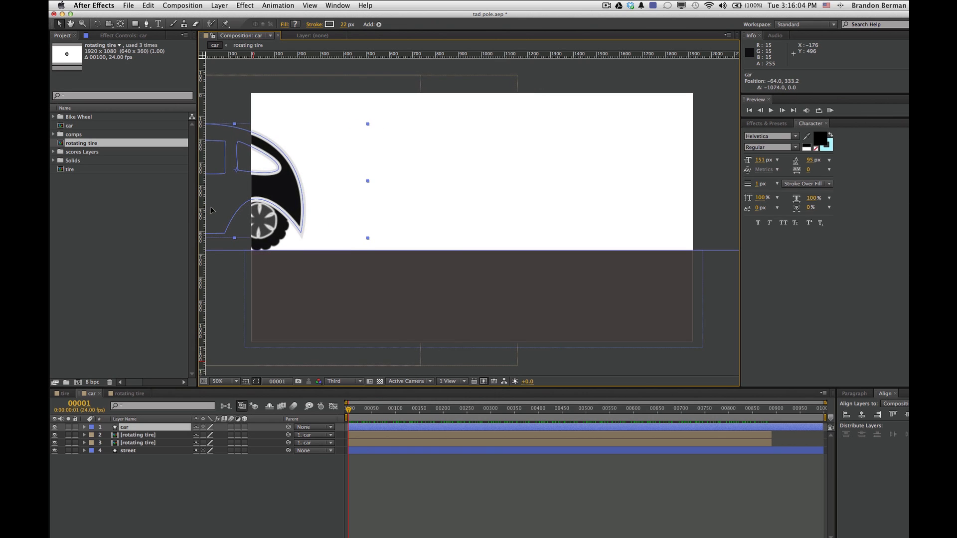
key("shift+Left")
key("shift+Left")
key("shift+Left")
key("shift+Left")
key("shift+Left")
key("shift+Left")
key("shift+Left")
key("shift+Left")
key("shift+Left")
key("shift+Left")
key("shift+Left")
key("shift+Left")
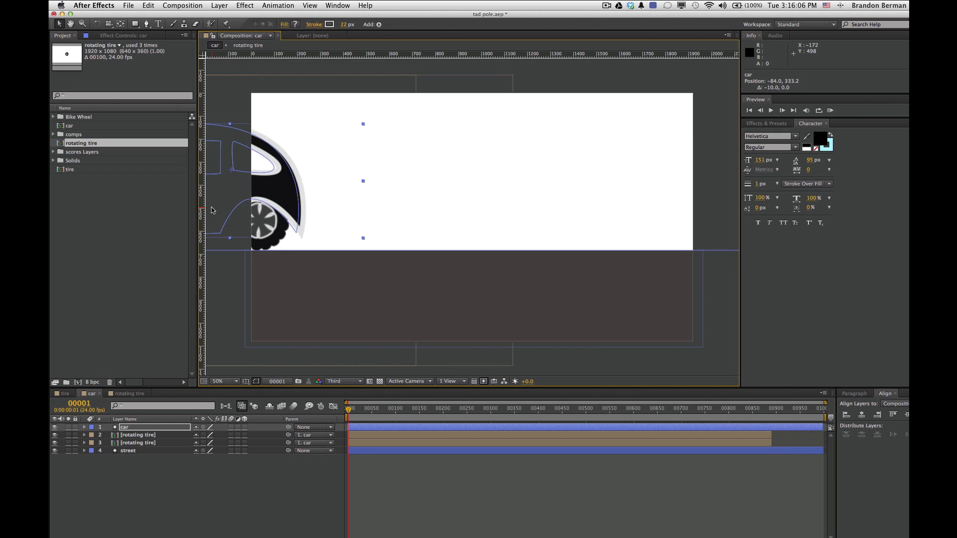
key("shift+Left")
key("shift+Left")
key("shift+Left")
key("shift+Left")
key("shift+Left")
key("shift+Left")
key("shift+Left")
key("shift+Left")
key("shift+Left")
key("shift+Left")
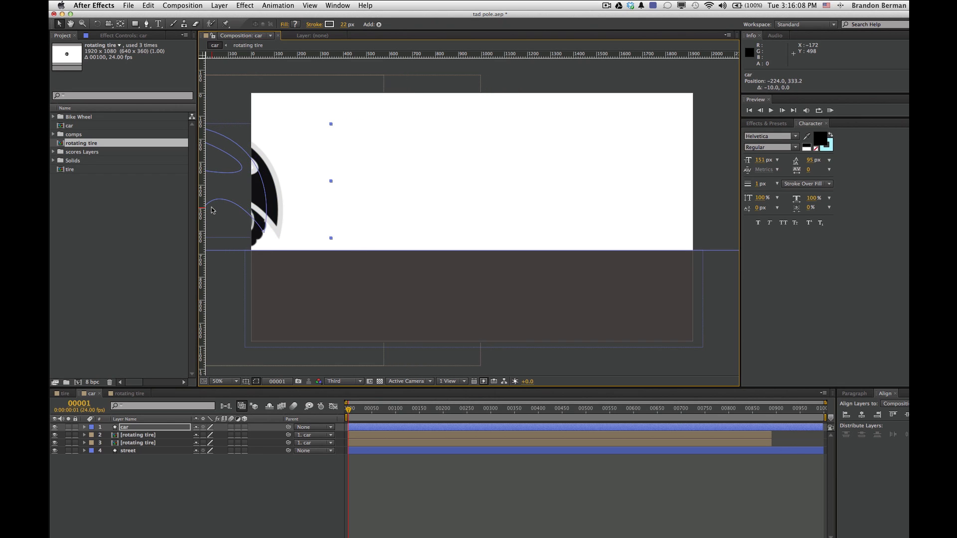
key("shift+Left")
key("shift+Left")
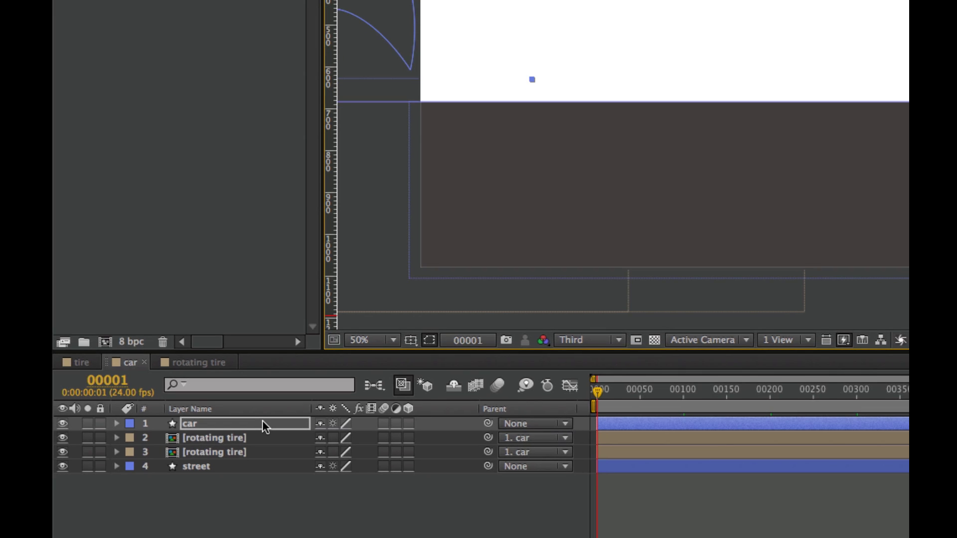
- Keyframe the car's starting Position and move the playhead to frame 00519
key("p")
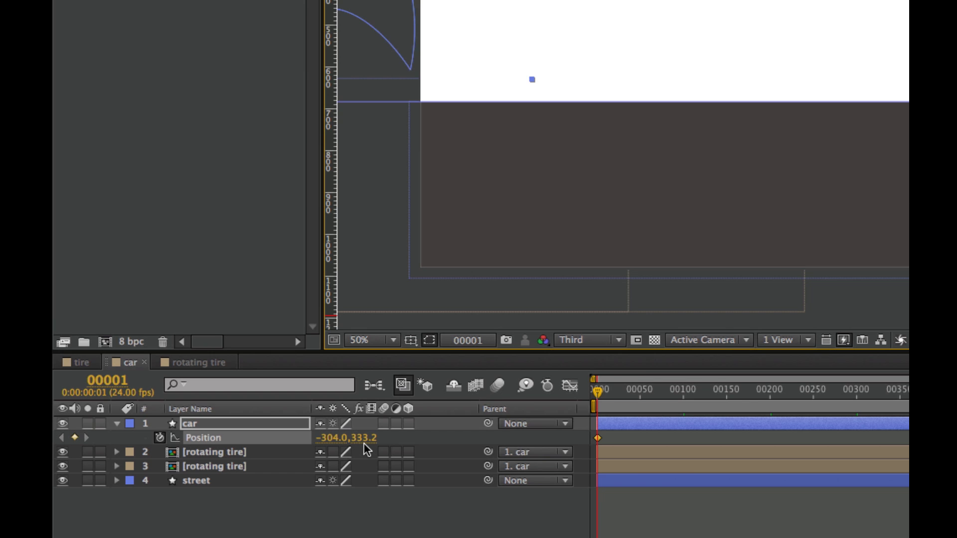
left_click_drag(598, 397, 687, 399)
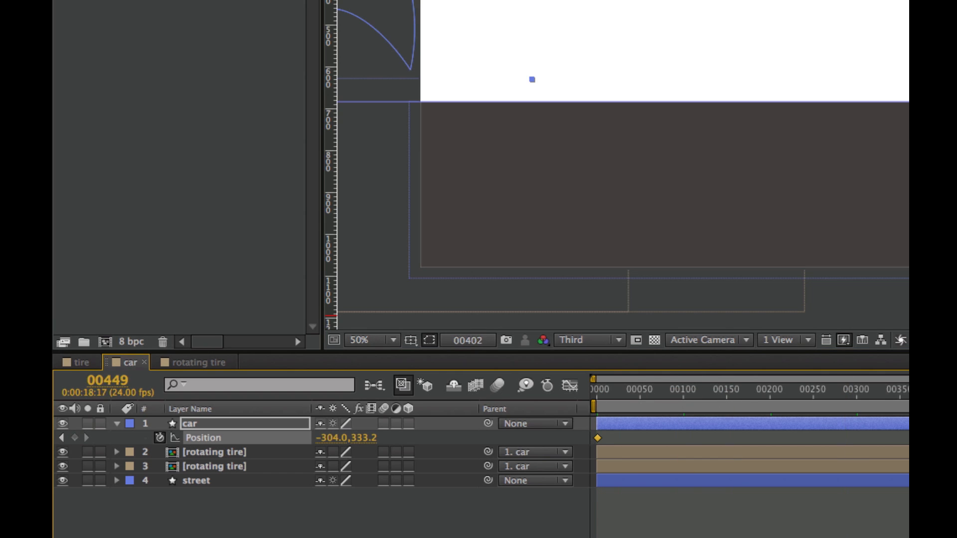
left_click_drag(956, 407, 956, 407)
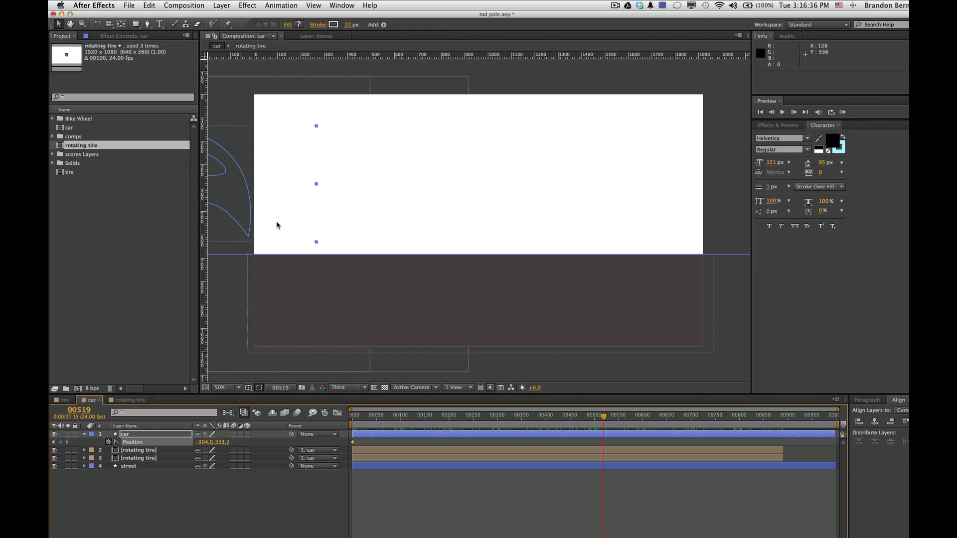
left_click(240, 218)
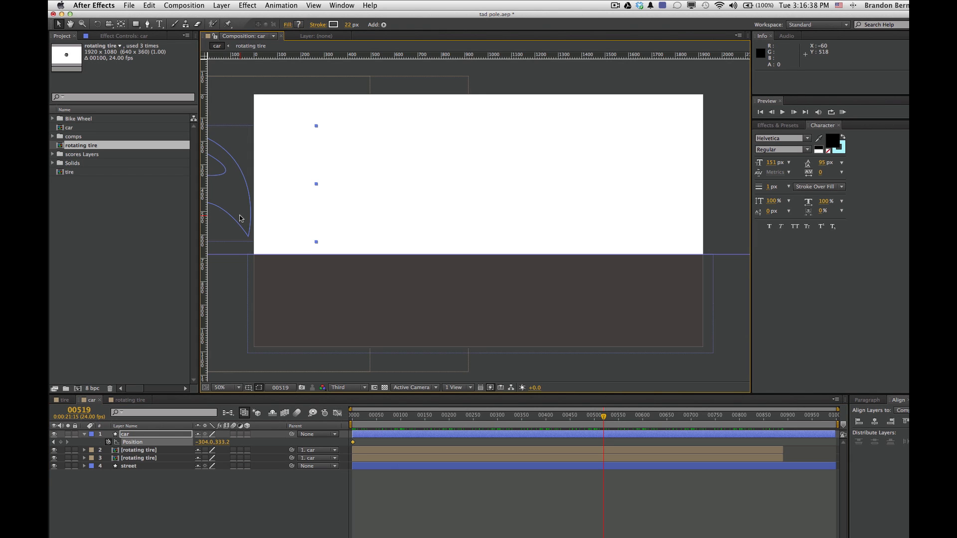
- Nudge the car right with Shift+Right past the stage's right edge, keying it toward 2896, 333.2
key("shift+Right")
key("shift+Right")
key("shift+Right")
key("shift+Right")
key("shift+Right")
key("shift+Right")
key("shift+Right")
key("shift+Right")
key("shift+Right")
key("shift+Right")
key("shift+Right")
key("shift+Right")
key("shift+Right")
key("shift+Right")
key("shift+Right")
key("shift+Right")
key("shift+Right")
key("shift+Right")
key("shift+Right")
key("shift+Right")
key("shift+Right")
key("shift+Right")
key("shift+Right")
key("shift+Right")
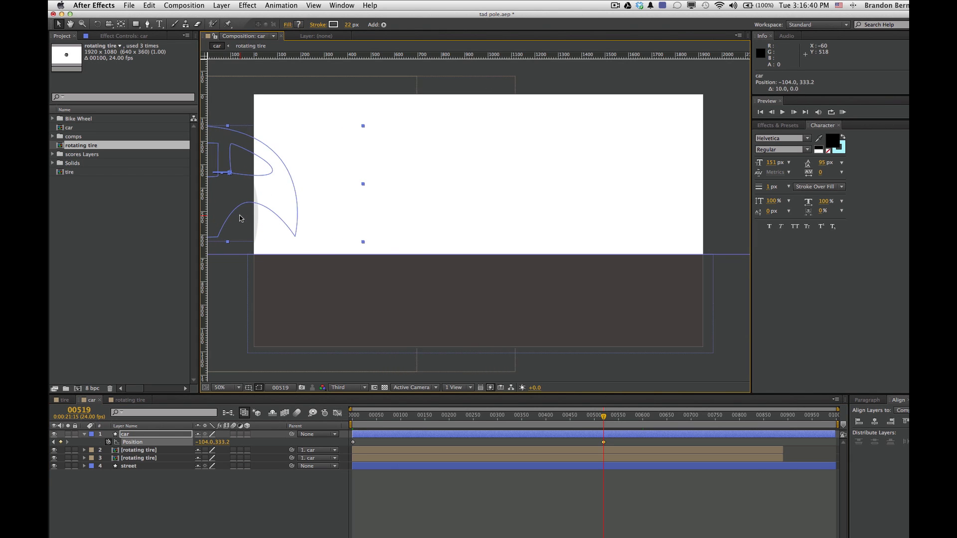
key("shift+Right")
key("shift+Right")
key("shift+Right")
key("shift+Right")
key("shift+Right")
key("shift+Right")
key("shift+Right")
key("shift+Right")
key("shift+Right")
key("shift+Right")
key("shift+Right")
key("shift+Right")
key("shift+Right")
key("shift+Right")
key("shift+Right")
key("shift+Right")
key("shift+Right")
key("shift+Right")
key("shift+Right")
key("shift+Right")
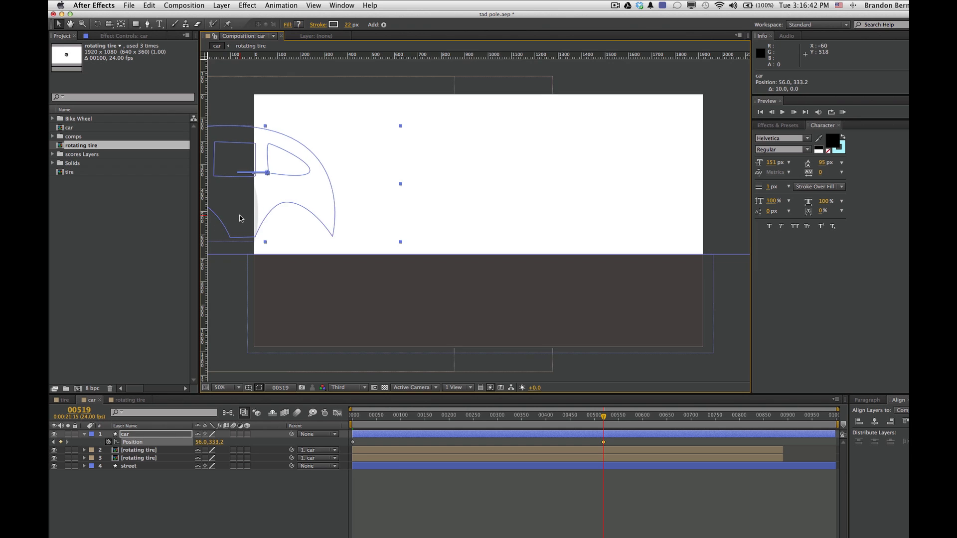
key("shift+Right")
key("shift+Right")
key("shift+Right")
key("shift+Right")
key("shift+Right")
key("shift+Right")
key("shift+Right")
key("shift+Right")
key("shift+Right")
key("shift+Right")
key("shift+Right")
key("shift+Right")
key("shift+Right")
key("shift+Right")
key("shift+Right")
key("shift+Right")
key("shift+Right")
key("shift+Right")
key("shift+Right")
key("shift+Right")
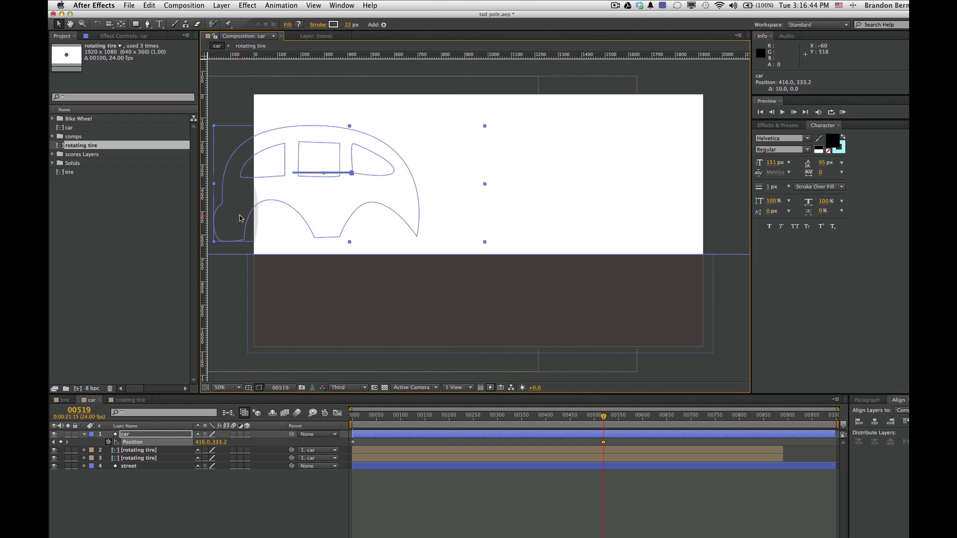
key("shift+Right")
key("shift+Right")
key("shift+Right")
key("shift+Right")
key("shift+Right")
key("shift+Right")
key("shift+Right")
key("shift+Right")
key("shift+Right")
key("shift+Right")
key("shift+Right")
key("shift+Right")
key("shift+Right")
key("shift+Right")
key("shift+Right")
key("shift+Right")
key("shift+Right")
key("shift+Right")
key("shift+Right")
key("shift+Right")
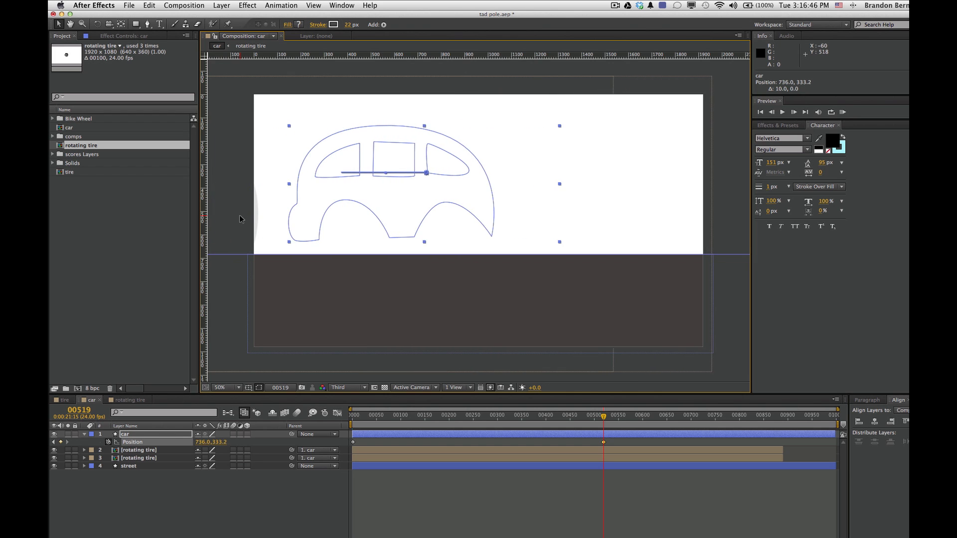
key("shift+Right")
key("shift+Right")
key("shift+Right")
key("shift+Right")
key("shift+Right")
key("shift+Right")
key("shift+Right")
key("shift+Right")
key("shift+Right")
key("shift+Right")
key("shift+Right")
key("shift+Right")
key("shift+Right")
key("shift+Right")
key("shift+Right")
key("shift+Right")
key("shift+Right")
key("shift+Right")
key("shift+Right")
key("shift+Right")
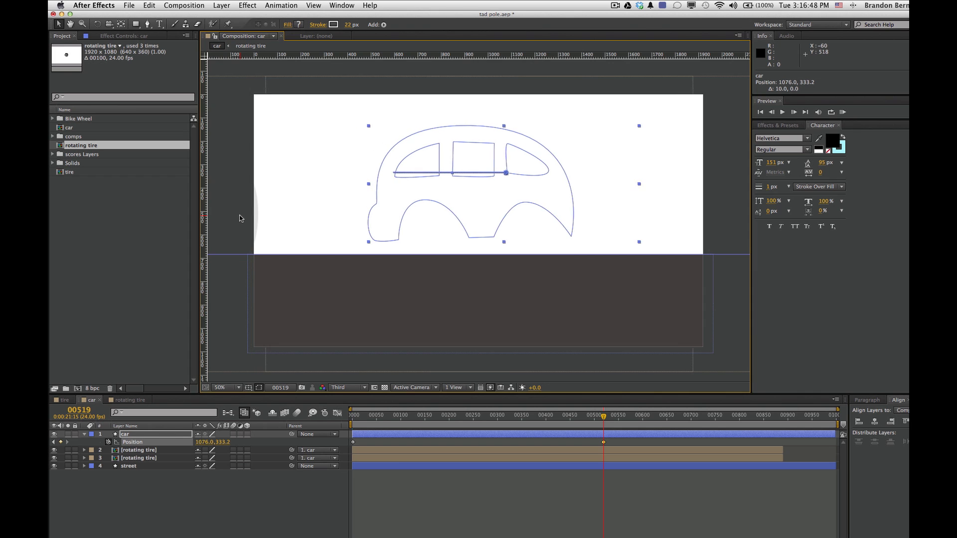
key("shift+Right")
key("shift+Right")
key("shift+Right")
key("shift+Right")
key("shift+Right")
key("shift+Right")
key("shift+Right")
key("shift+Right")
key("shift+Right")
key("shift+Right")
key("shift+Right")
key("shift+Right")
key("shift+Right")
key("shift+Right")
key("shift+Right")
key("shift+Right")
key("shift+Right")
key("shift+Right")
key("shift+Right")
key("shift+Right")
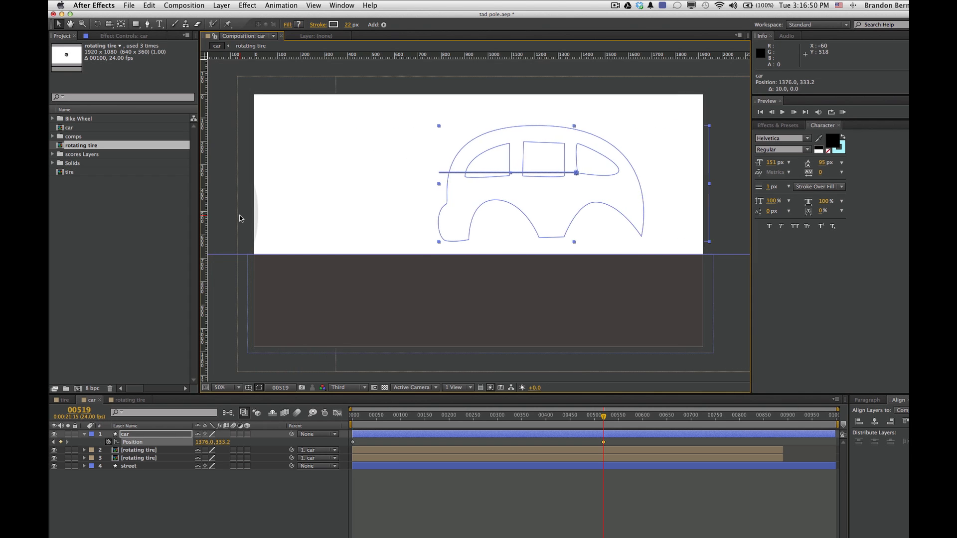
key("shift+Right")
key("shift+Right")
key("shift+Right")
key("shift+Right")
key("shift+Right")
key("shift+Right")
key("shift+Right")
key("shift+Right")
key("shift+Right")
key("shift+Right")
key("shift+Right")
key("shift+Right")
key("shift+Right")
key("shift+Right")
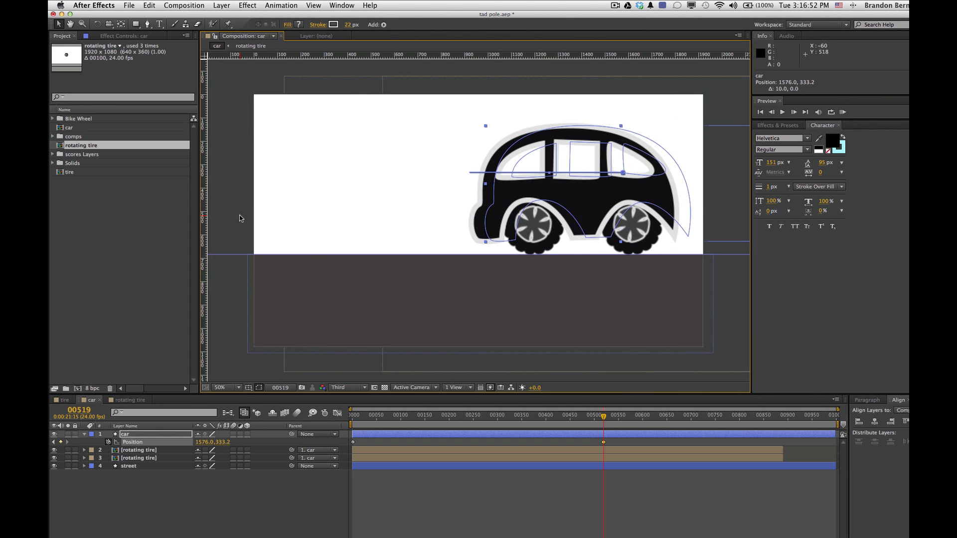
key("shift+Right")
key("shift+Right")
key("shift+Right")
key("shift+Right")
key("shift+Right")
key("shift+Right")
key("shift+Right")
key("shift+Right")
key("shift+Right")
key("shift+Right")
key("shift+Right")
key("shift+Right")
key("shift+Right")
key("shift+Right")
key("shift+Right")
key("shift+Right")
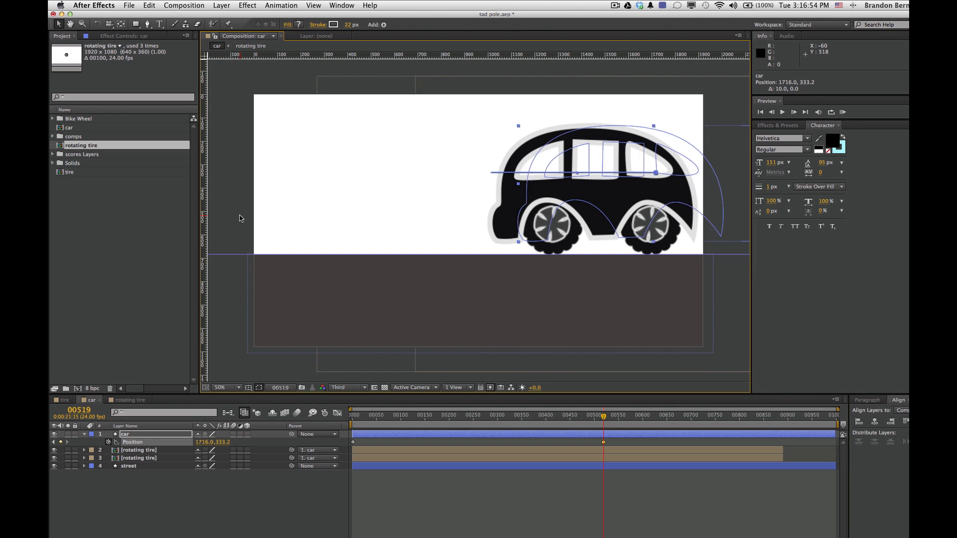
key("shift+Right")
key("shift+Right")
key("shift+Right")
key("shift+Right")
key("shift+Right")
key("shift+Right")
key("shift+Right")
key("shift+Right")
key("shift+Right")
key("shift+Right")
key("shift+Right")
key("shift+Right")
key("shift+Right")
key("shift+Right")
key("shift+Right")
key("shift+Right")
key("shift+Right")
key("shift+Right")
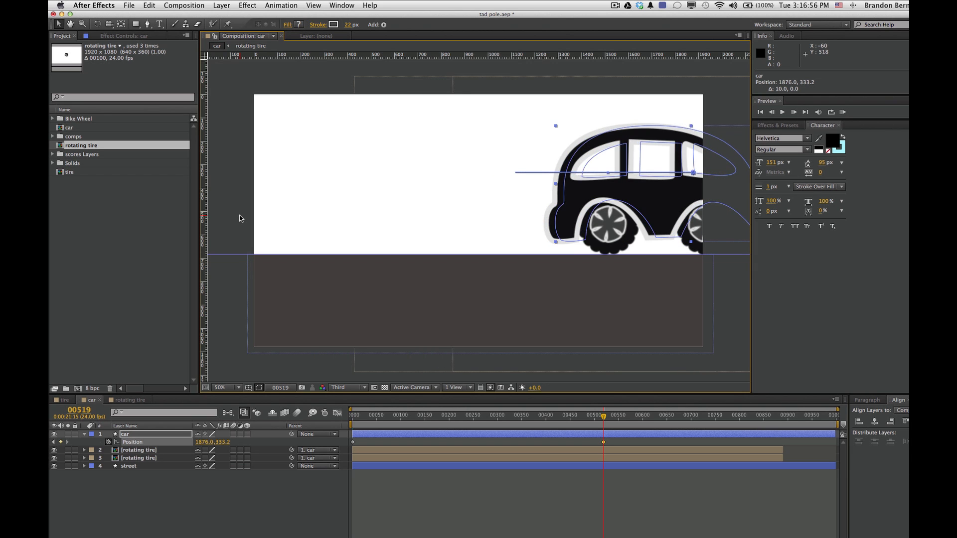
key("shift+Right")
key("shift+Right")
key("shift+Right")
key("shift+Right")
key("shift+Right")
key("shift+Right")
key("shift+Right")
key("shift+Right")
key("shift+Right")
key("shift+Right")
key("shift+Right")
key("shift+Right")
key("shift+Right")
key("shift+Right")
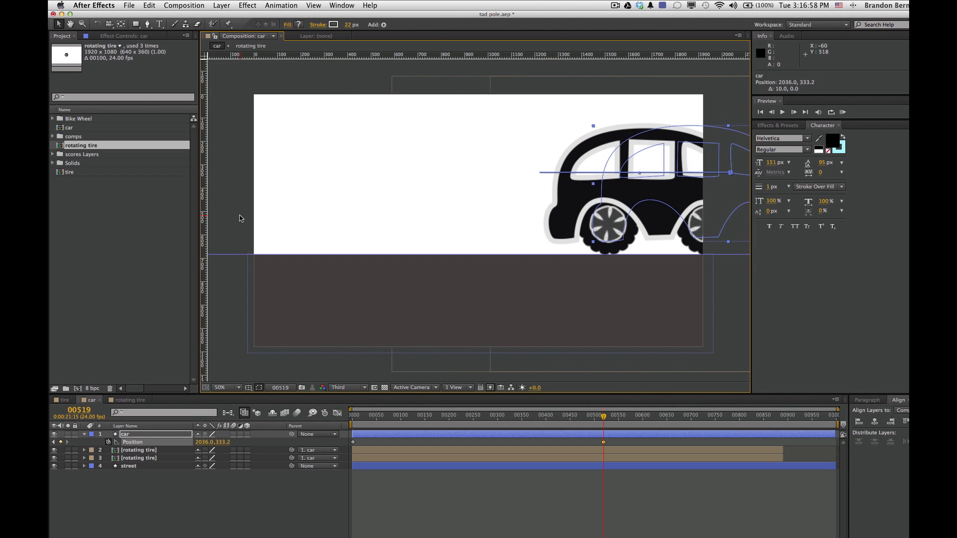
key("shift+Right")
key("shift+Right")
key("shift+Right")
key("shift+Right")
key("shift+Right")
key("shift+Right")
key("shift+Right")
key("shift+Right")
key("shift+Right")
key("shift+Right")
key("shift+Right")
key("shift+Right")
key("shift+Right")
key("shift+Right")
key("shift+Right")
key("shift+Right")
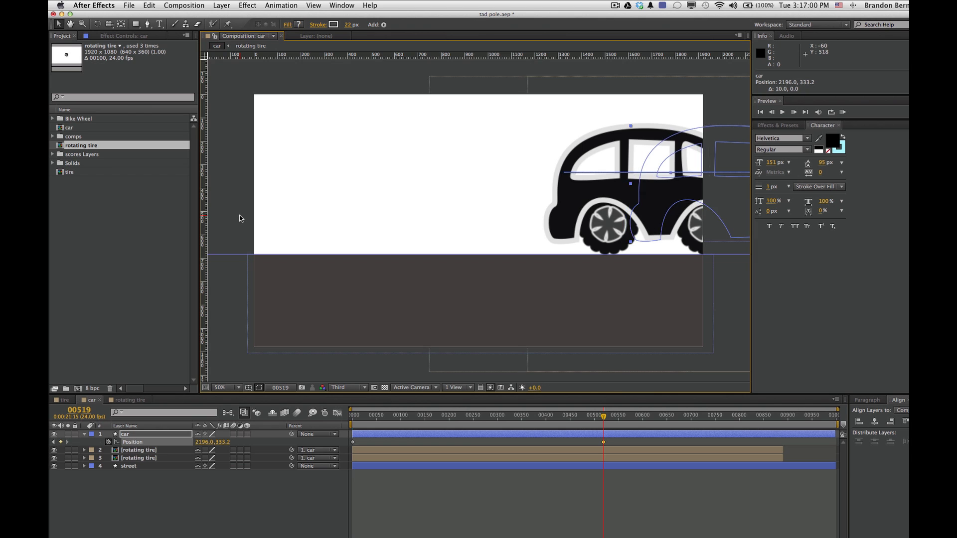
key("shift+Right")
key("shift+Right")
key("shift+Right")
key("shift+Right")
key("shift+Right")
key("shift+Right")
key("shift+Right")
key("shift+Right")
key("shift+Right")
key("shift+Right")
key("shift+Right")
key("shift+Right")
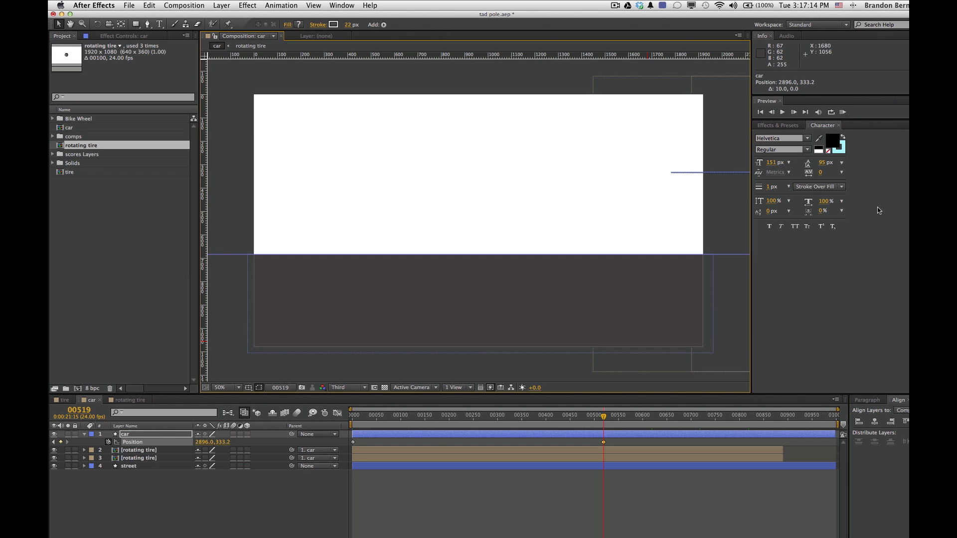
- Save the project with Cmd+S and run a RAM Preview of the car's drive
key("super+s")
left_click(842, 112)
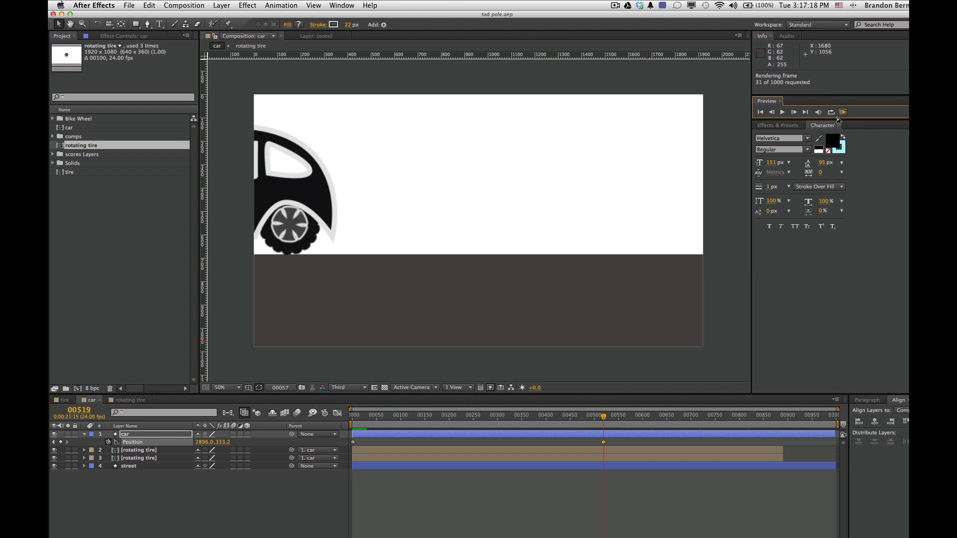